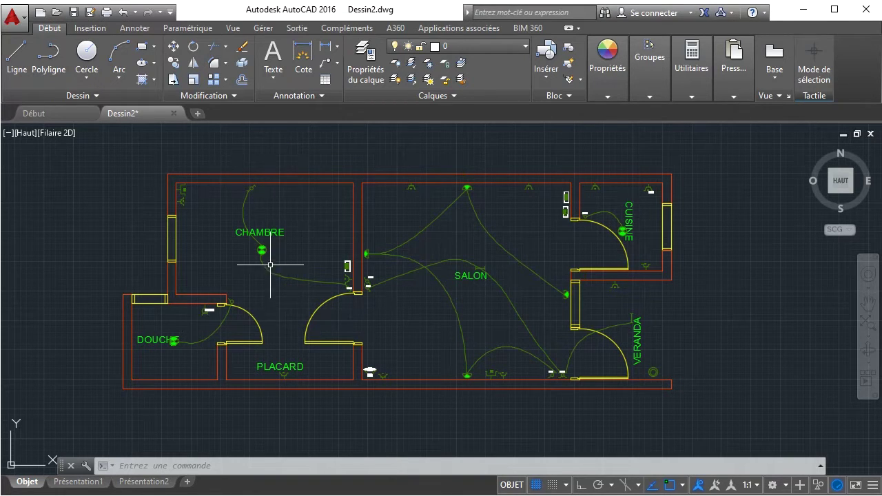
# - Load Increment Text.lsp from the Mes Lips Personalises folder via Charger une application on the Gérer tab
pyautogui.press('Escape')
pyautogui.write('a')
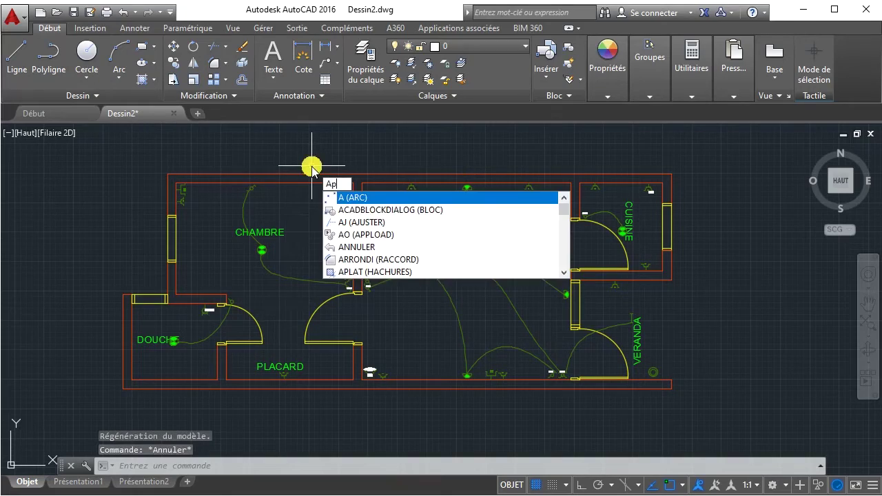
pyautogui.write('pp')
pyautogui.press('Return')
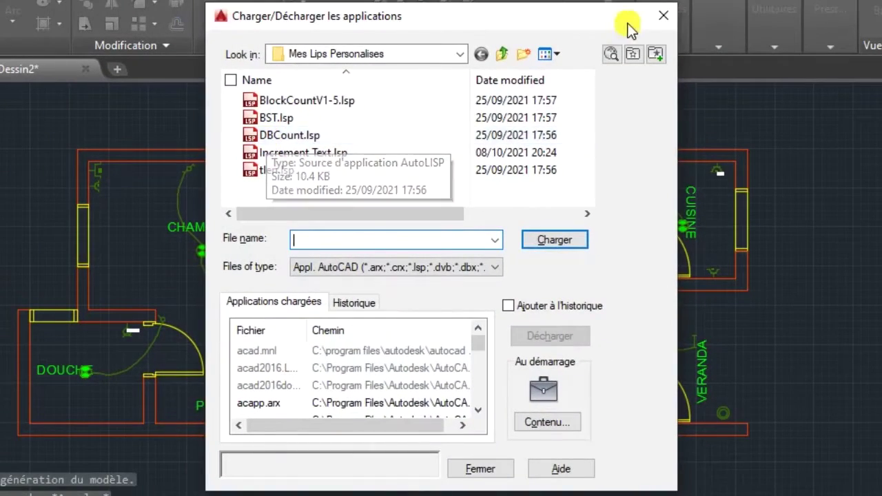
pyautogui.click(665, 18)
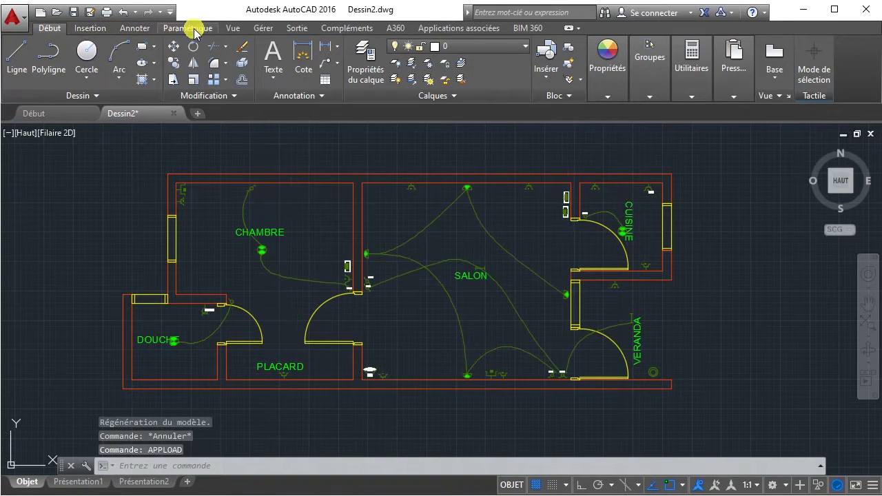
pyautogui.click(258, 29)
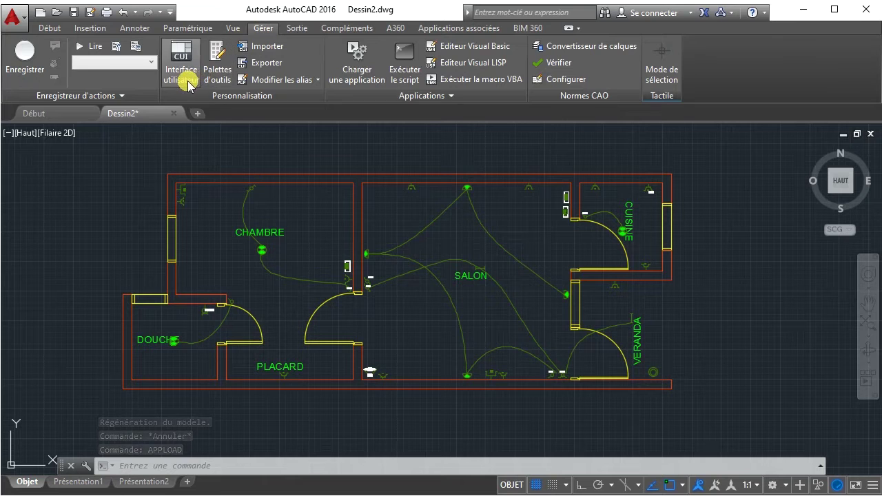
pyautogui.click(363, 64)
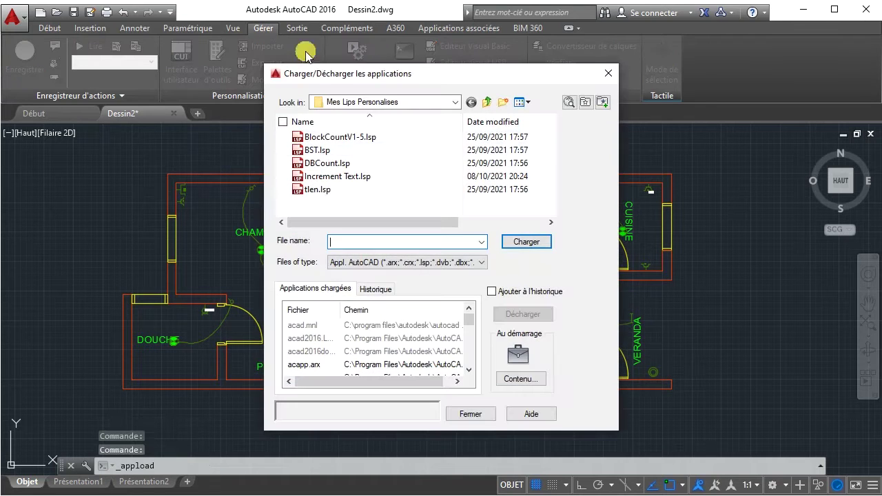
pyautogui.doubleClick(330, 181)
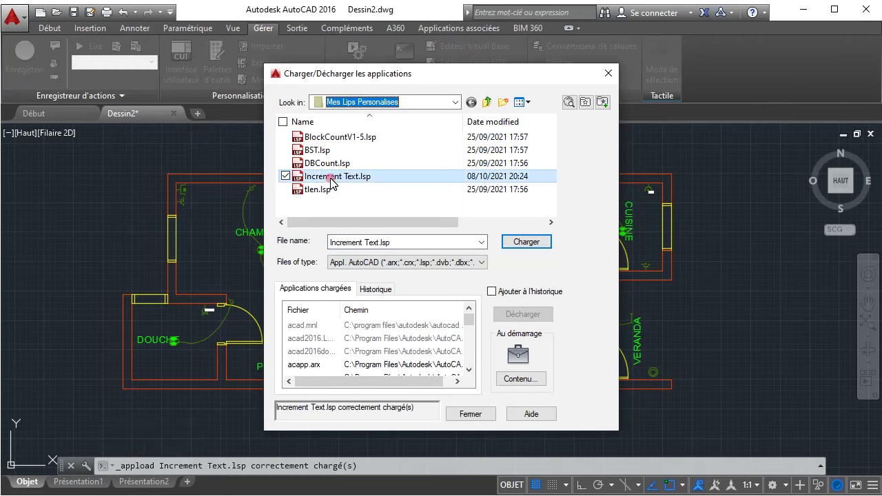
pyautogui.click(525, 242)
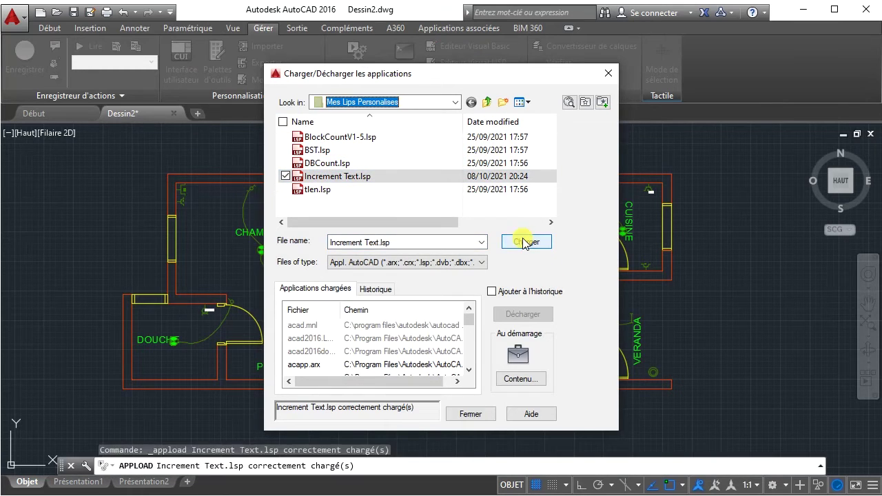
pyautogui.click(475, 414)
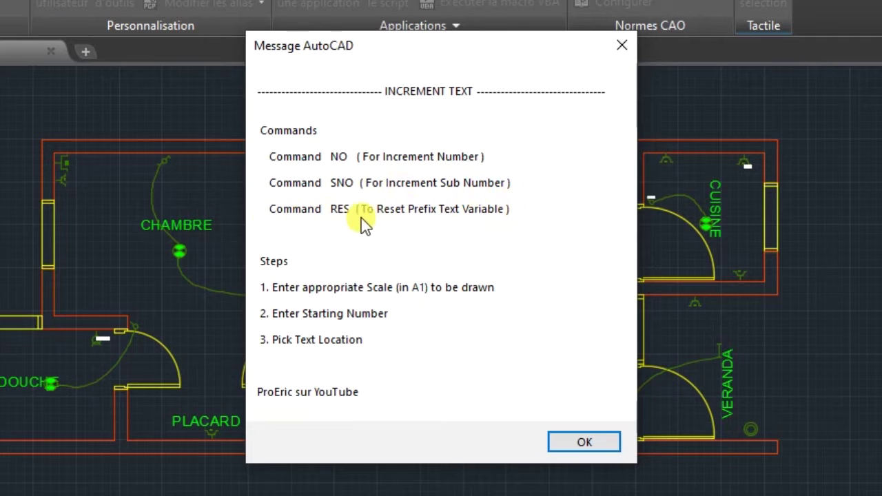
# - Dismiss the INCREMENT TEXT message listing the NO, SNO and RES commands
pyautogui.click(587, 442)
pyautogui.click(599, 442)
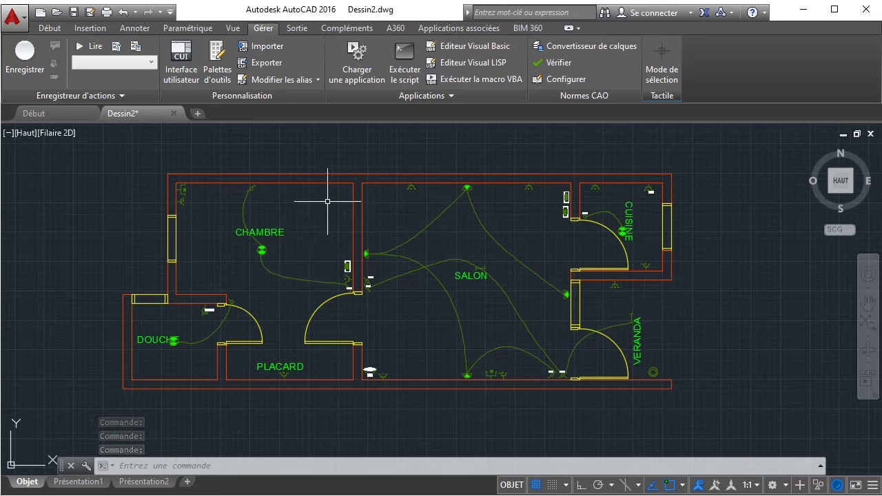
# - Run NO with scale 1:5000, prefix L and starting number 1
pyautogui.write('NO')
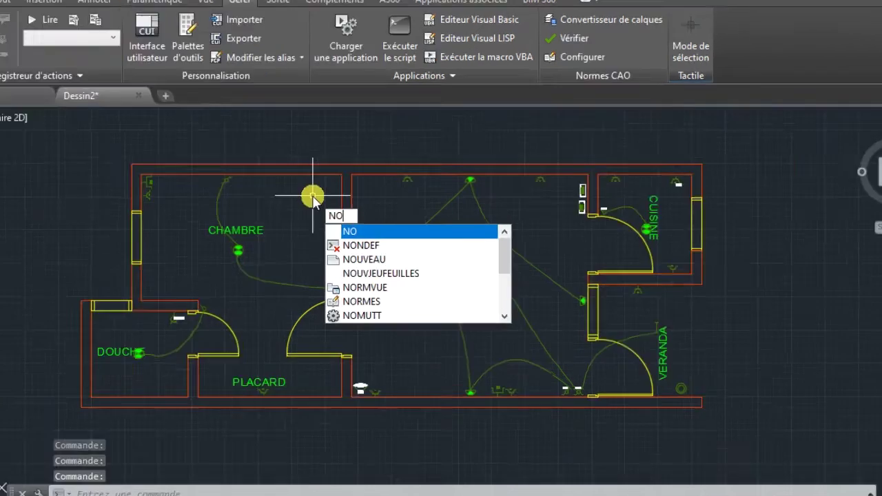
pyautogui.press('Return')
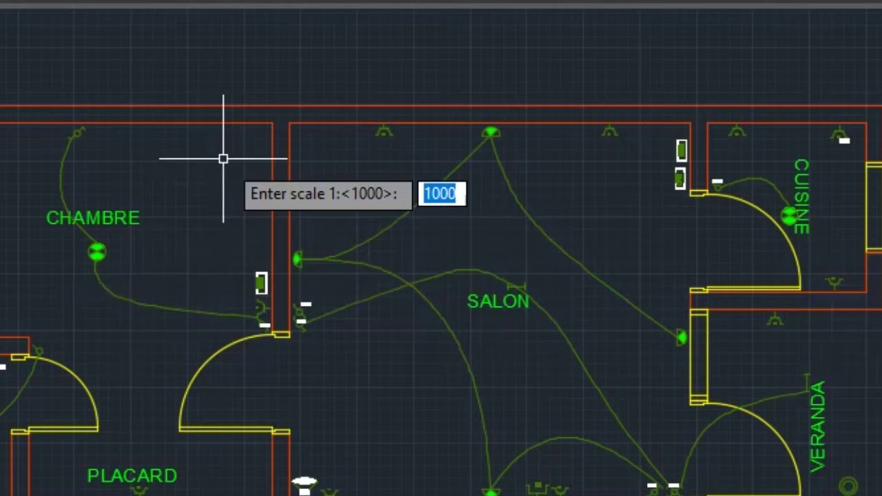
pyautogui.write('50')
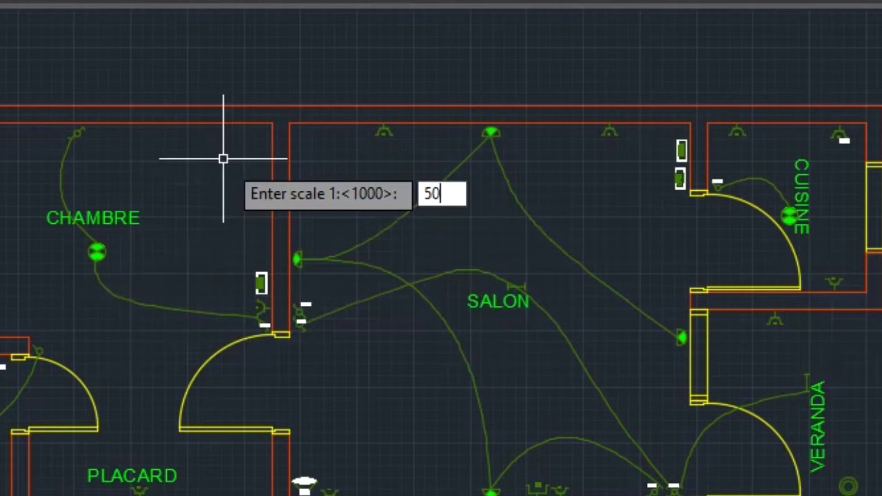
pyautogui.press('Return')
pyautogui.write('L')
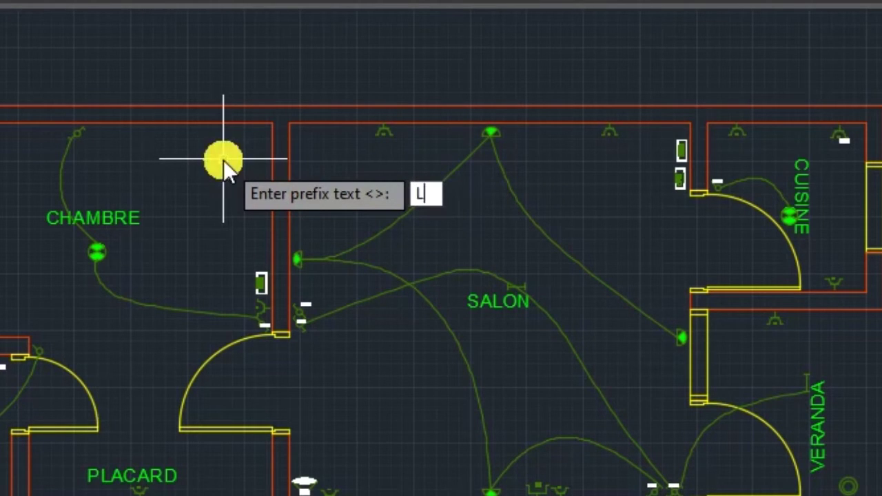
pyautogui.press('Return')
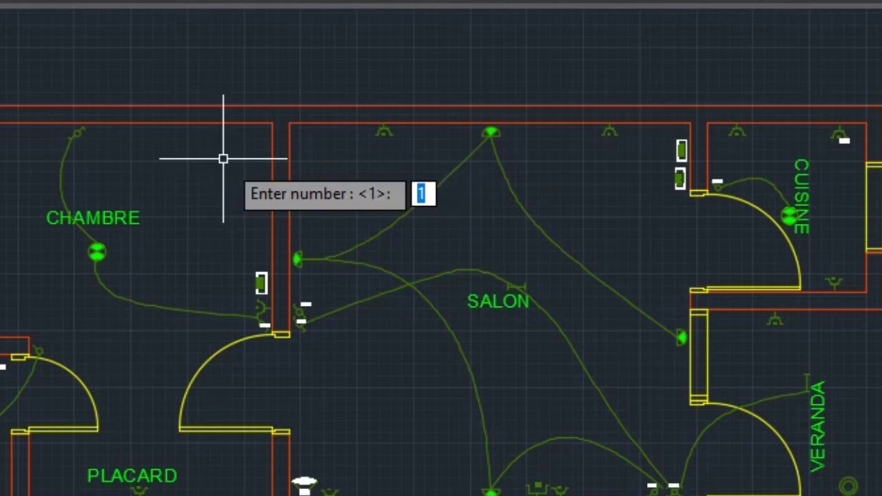
pyautogui.press('Return')
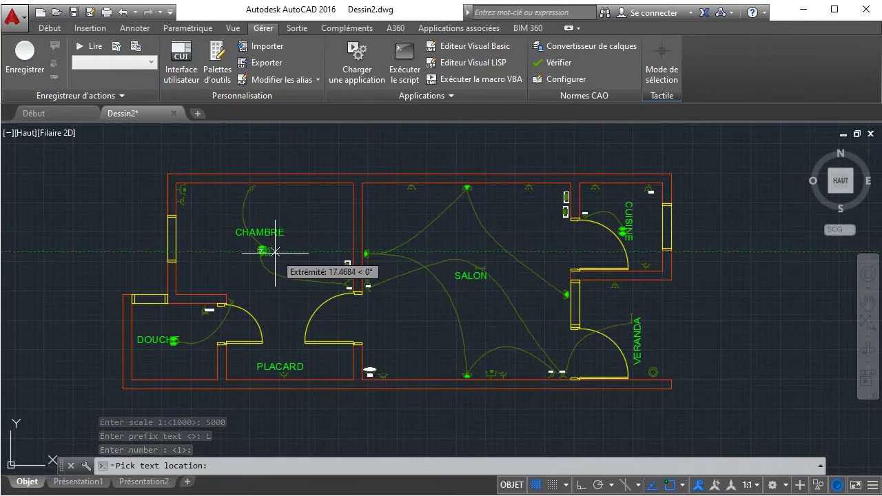
# - Place L1 beside the CHAMBRE light and L2 under the DOUCHE light
pyautogui.scroll(5, 311, 263)
pyautogui.click(239, 245)
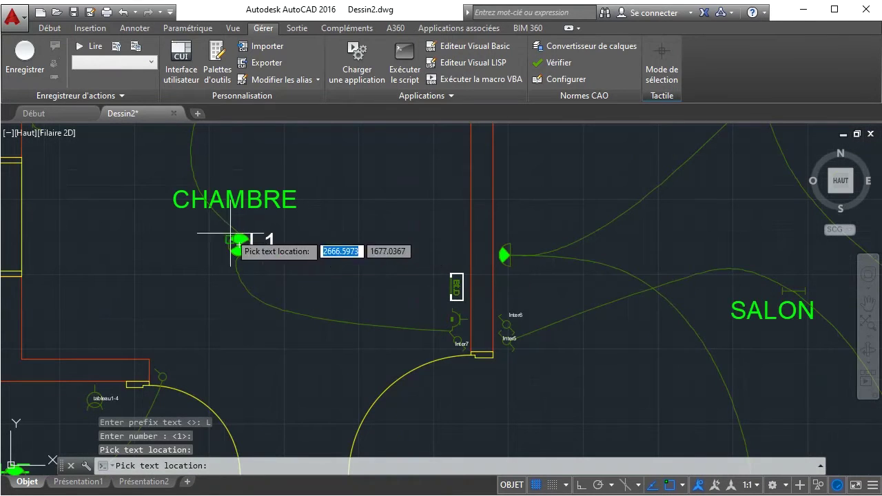
pyautogui.scroll(-5, 536, 261)
pyautogui.scroll(1, 282, 348)
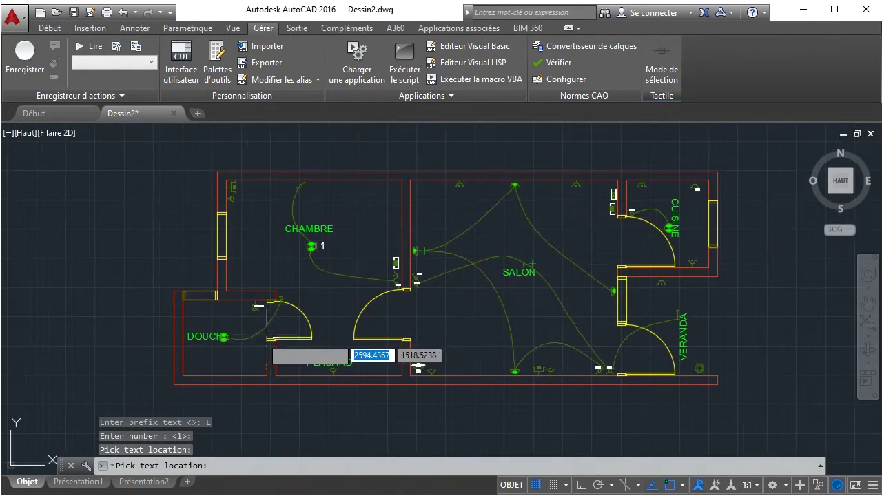
pyautogui.scroll(4, 230, 346)
pyautogui.click(174, 350)
pyautogui.scroll(-3, 206, 338)
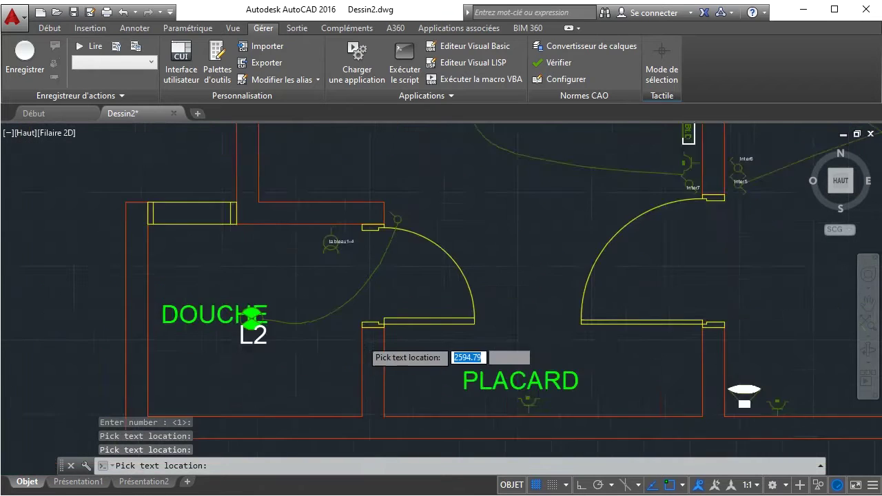
pyautogui.scroll(-2, 525, 313)
# - Place L3 in SALON, L4 at CUISINE and L5 at VERANDA, then end the command
pyautogui.moveTo(525, 313); pyautogui.dragTo(356, 354, button='middle')
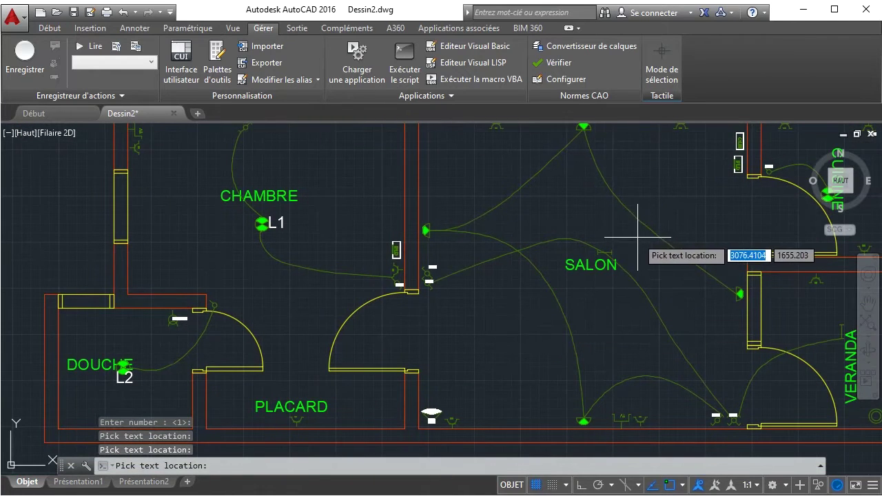
pyautogui.moveTo(636, 240); pyautogui.dragTo(576, 281, button='middle')
pyautogui.click(544, 276)
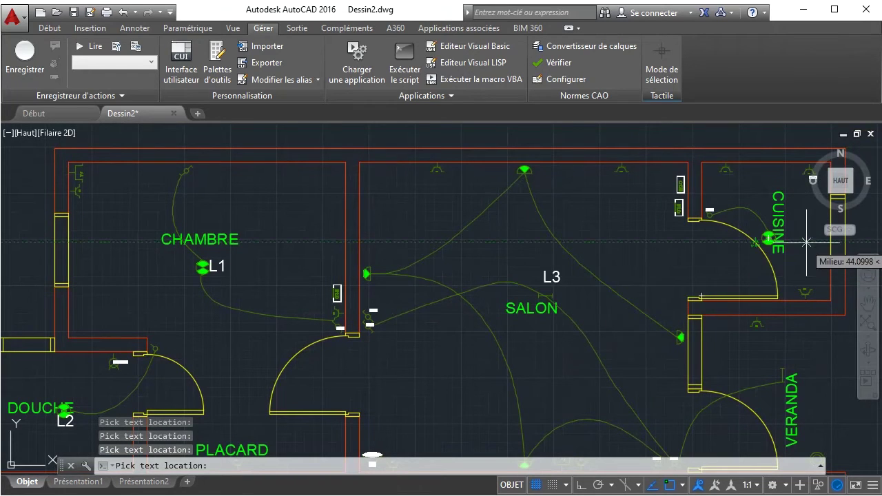
pyautogui.scroll(5, 776, 246)
pyautogui.click(644, 196)
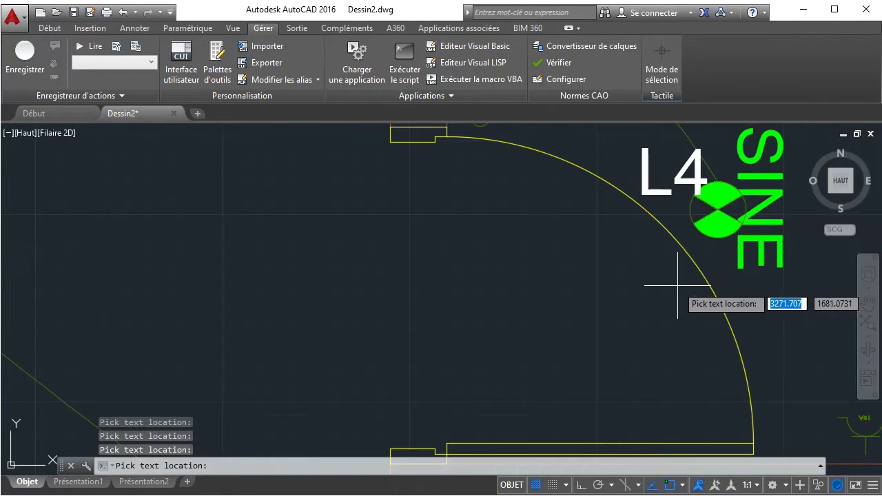
pyautogui.scroll(-3, 633, 289)
pyautogui.moveTo(627, 309); pyautogui.dragTo(622, 213, button='middle')
pyautogui.scroll(-2, 650, 381)
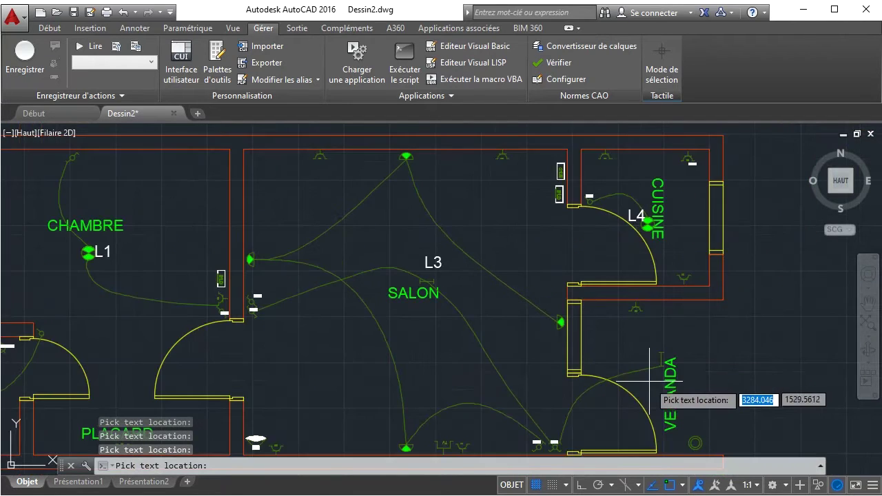
pyautogui.moveTo(650, 380); pyautogui.dragTo(649, 309, button='middle')
pyautogui.scroll(5, 634, 316)
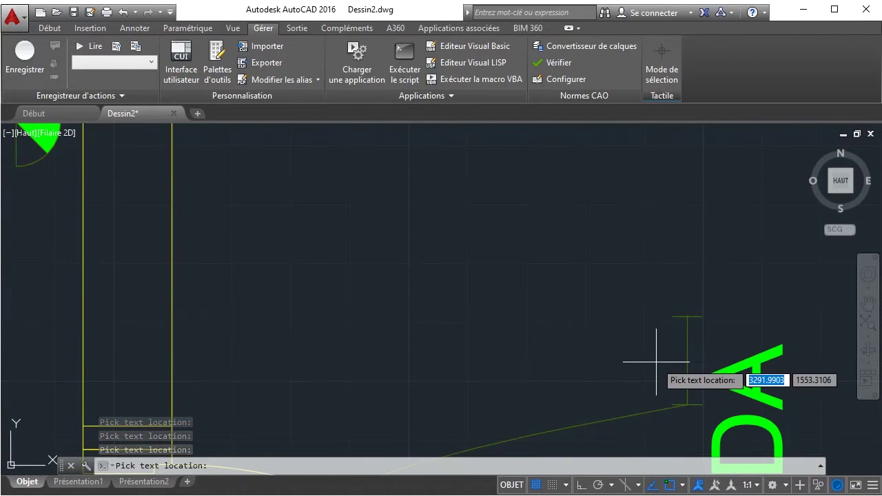
pyautogui.scroll(-3, 581, 294)
pyautogui.scroll(-3, 597, 291)
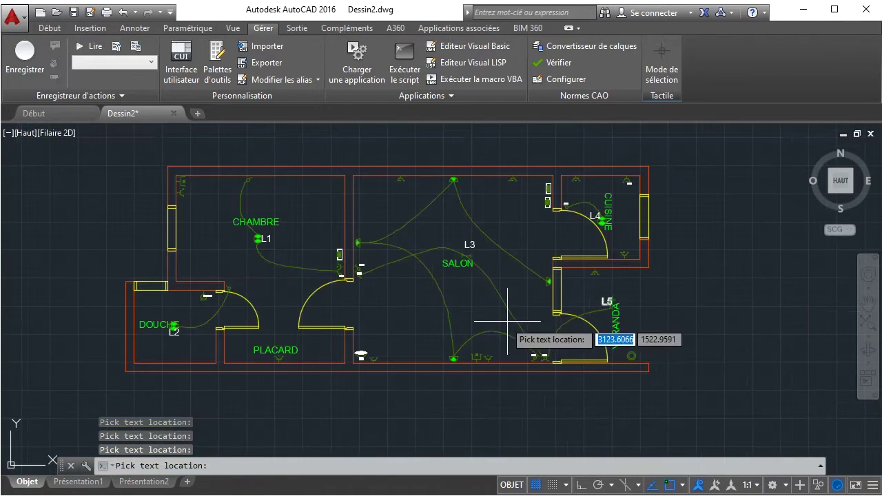
pyautogui.scroll(2, 417, 234)
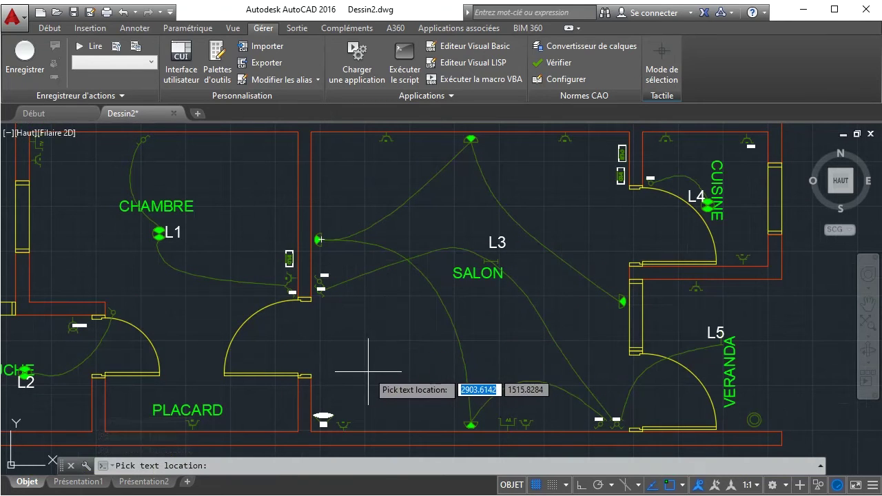
pyautogui.press('Escape')
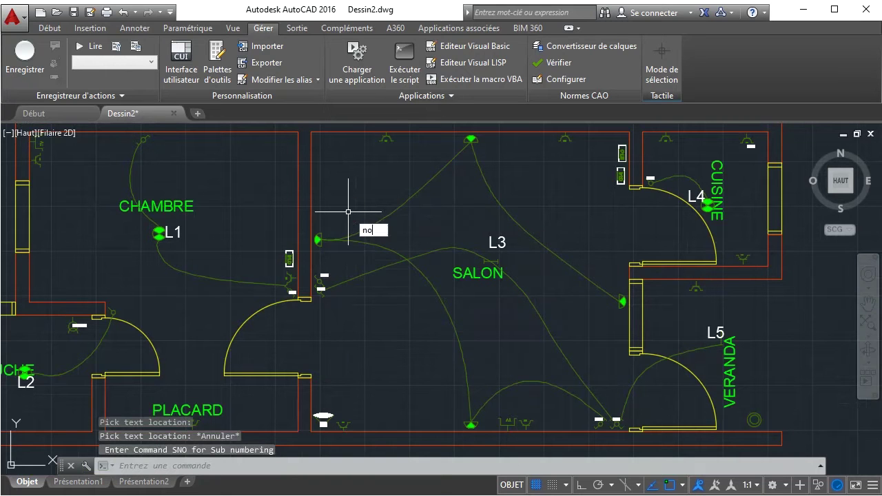
# - Rerun the numbering with scale 1:5000, prefix P and starting number 1
pyautogui.press('Return')
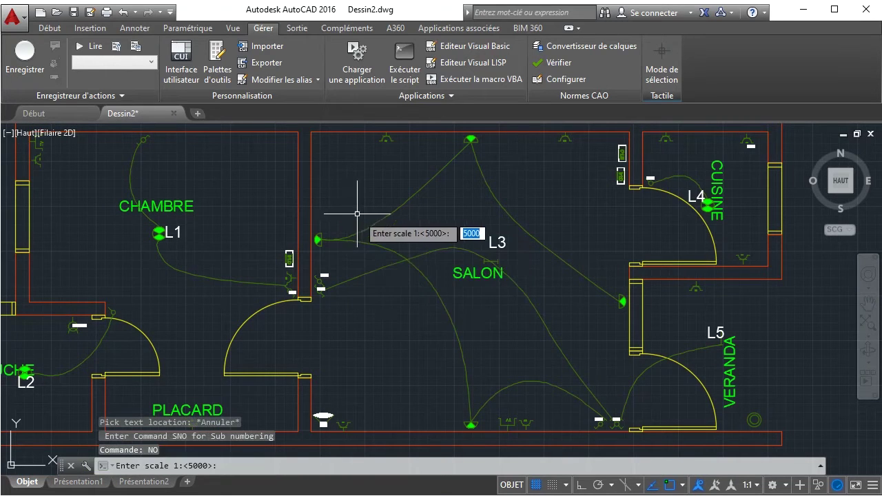
pyautogui.moveTo(205, 223); pyautogui.dragTo(300, 264, button='middle')
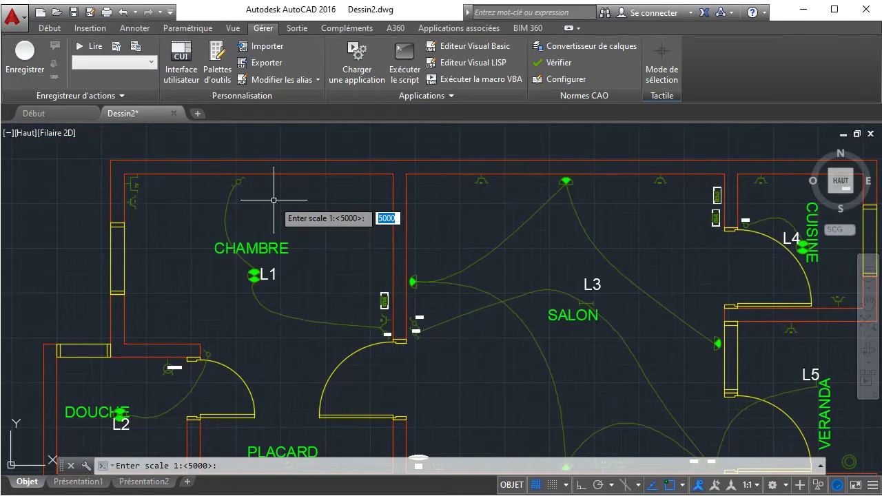
pyautogui.press('Return')
pyautogui.write('P')
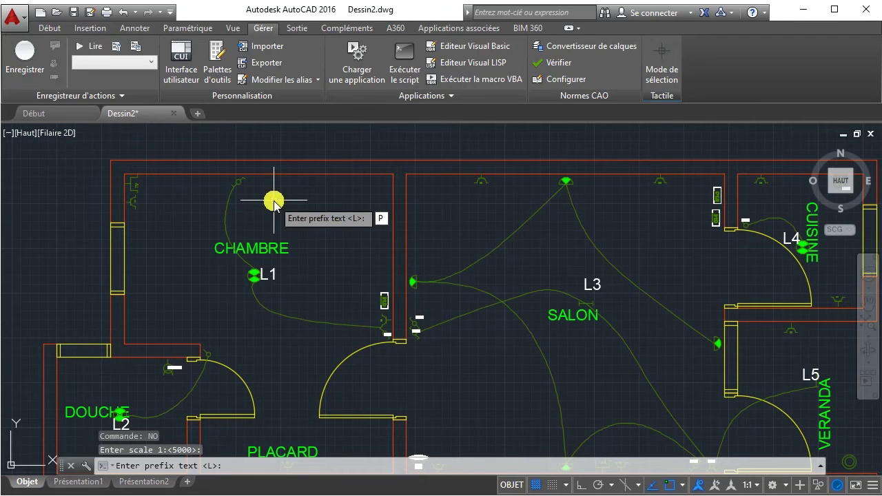
pyautogui.press('Return')
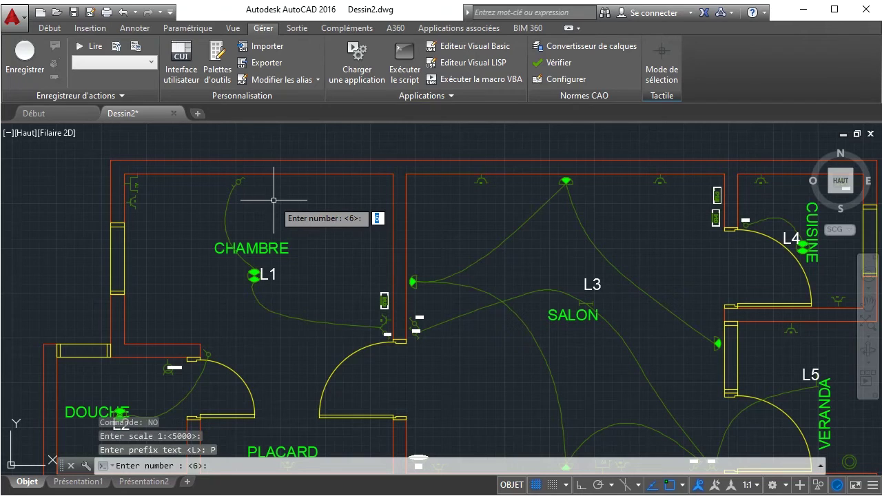
pyautogui.write('1')
pyautogui.press('Return')
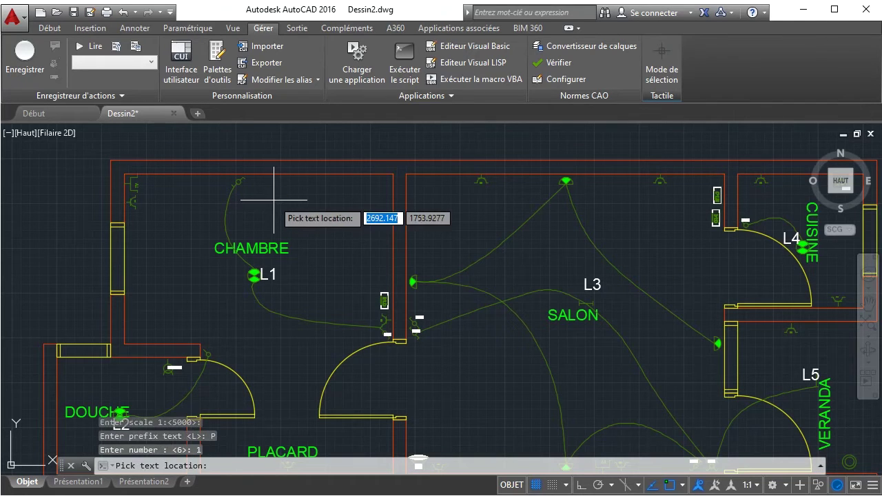
# - Place outlet label P1 beside the bedroom TV outlet
pyautogui.scroll(3, 144, 202)
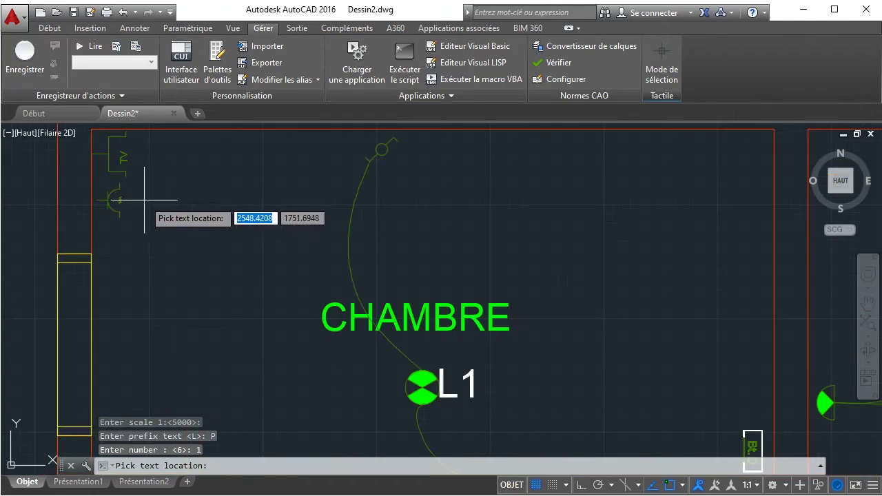
pyautogui.scroll(2, 154, 210)
pyautogui.scroll(1, 131, 211)
pyautogui.click(141, 242)
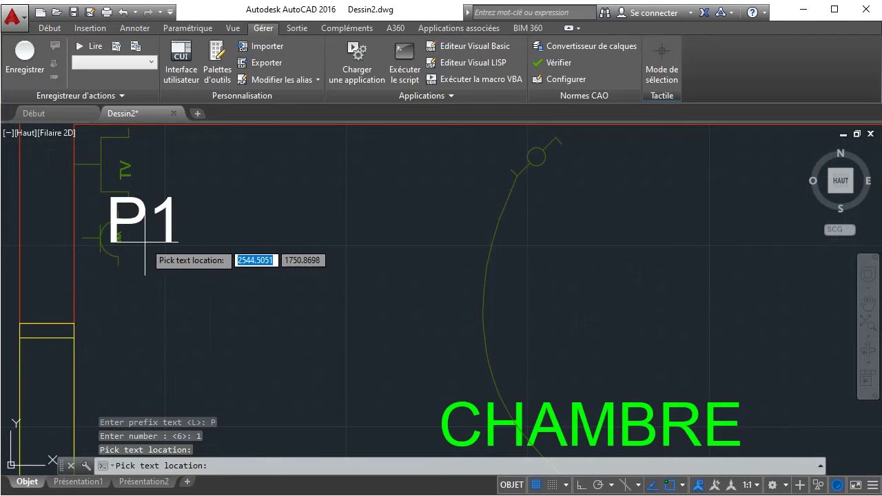
pyautogui.scroll(-2, 186, 162)
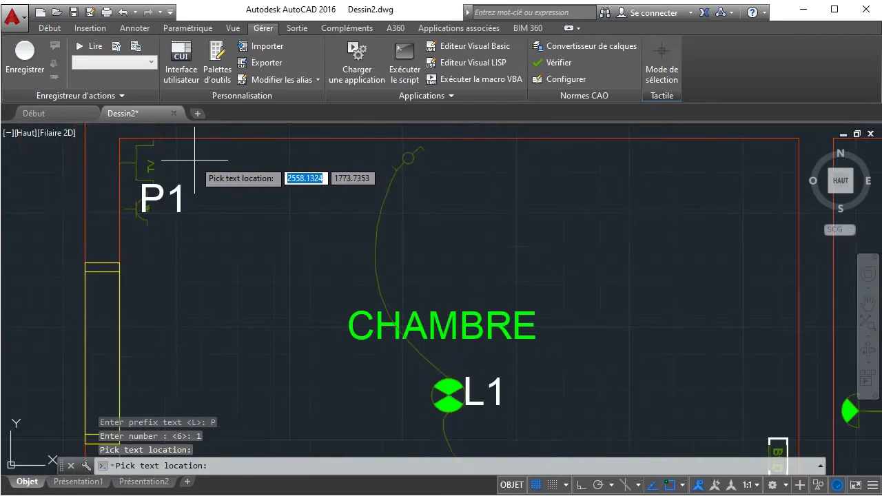
pyautogui.scroll(-2, 503, 213)
pyautogui.scroll(-2, 522, 222)
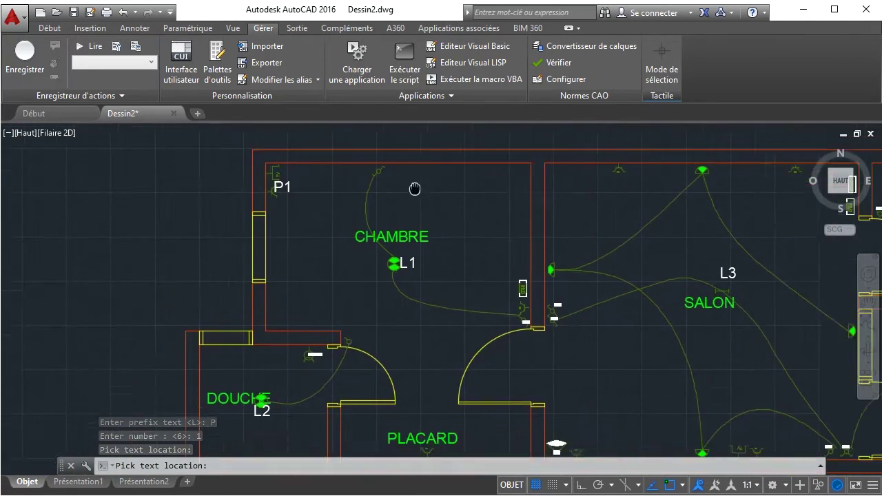
# - Place P2 beside the Bt.D outlet and end the outlet numbering run
pyautogui.moveTo(443, 202); pyautogui.dragTo(407, 173, button='middle')
pyautogui.scroll(3, 469, 303)
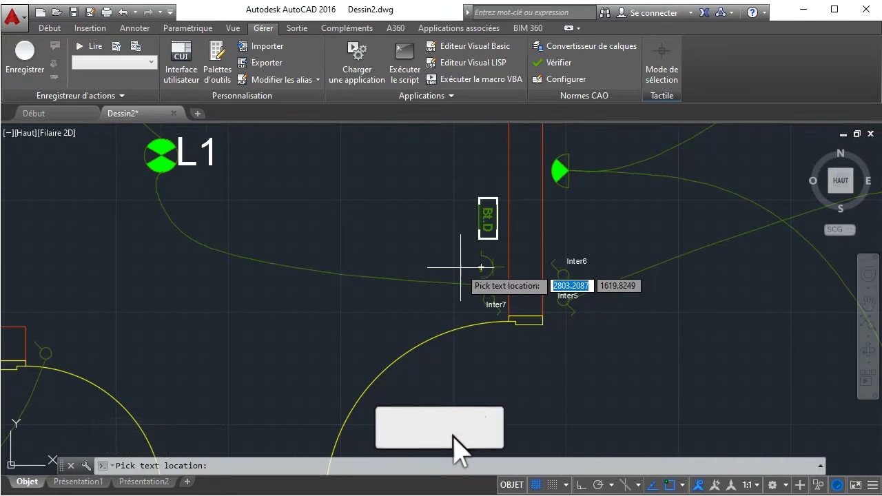
pyautogui.scroll(-2, 444, 255)
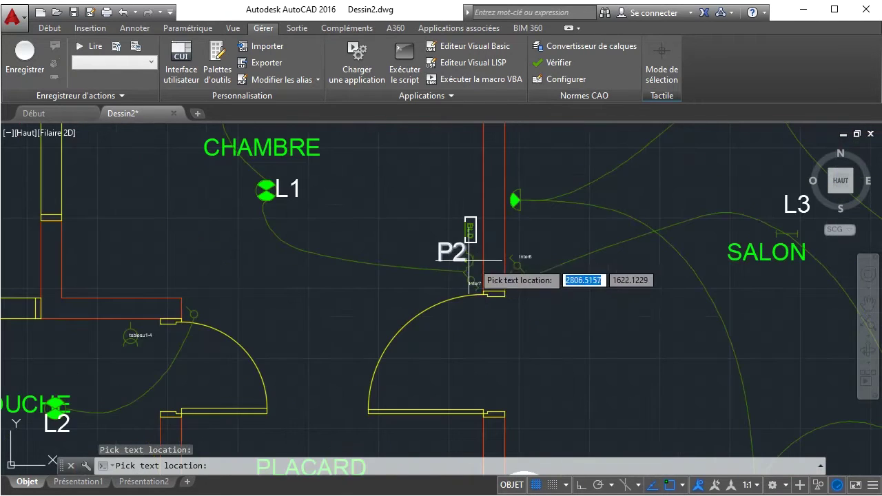
pyautogui.scroll(-4, 499, 270)
pyautogui.moveTo(428, 223)
pyautogui.mouseDown(button='middle')
pyautogui.moveTo(387, 246)
pyautogui.moveTo(327, 192)
pyautogui.mouseUp(button='middle')
pyautogui.scroll(2, 374, 193)
pyautogui.scroll(2, 390, 238)
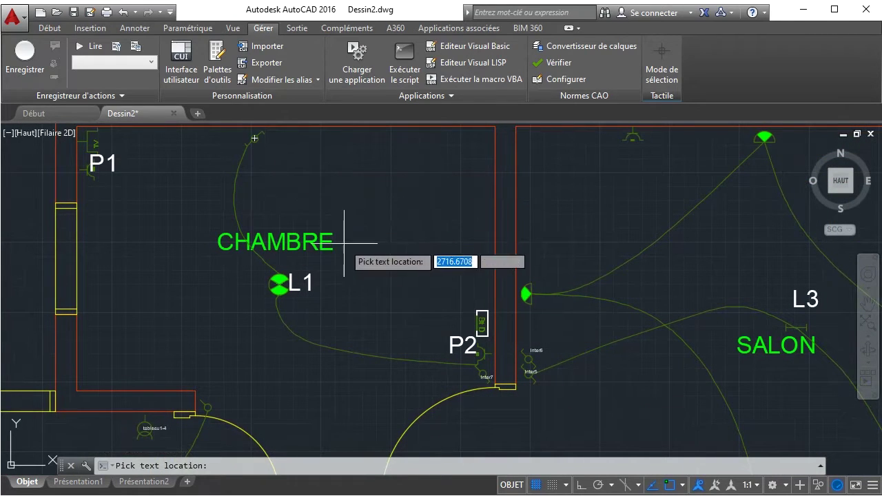
pyautogui.press('Escape')
pyautogui.write('no')
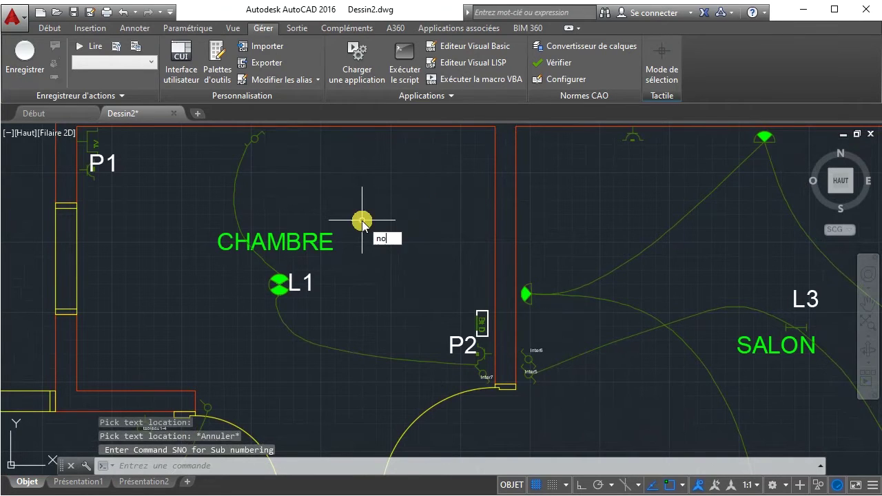
# - Rerun the numbering with scale 1:3000, prefix VV and starting number 1
pyautogui.press('Return')
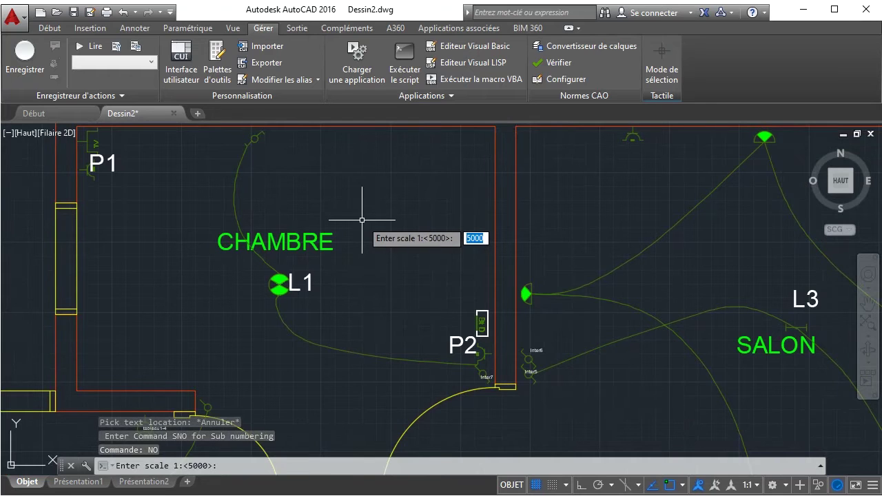
pyautogui.write('2')
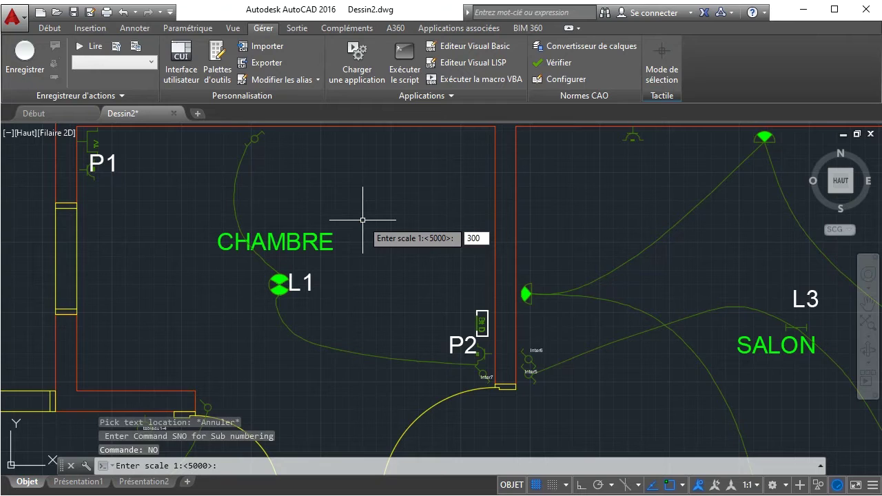
pyautogui.press('Return')
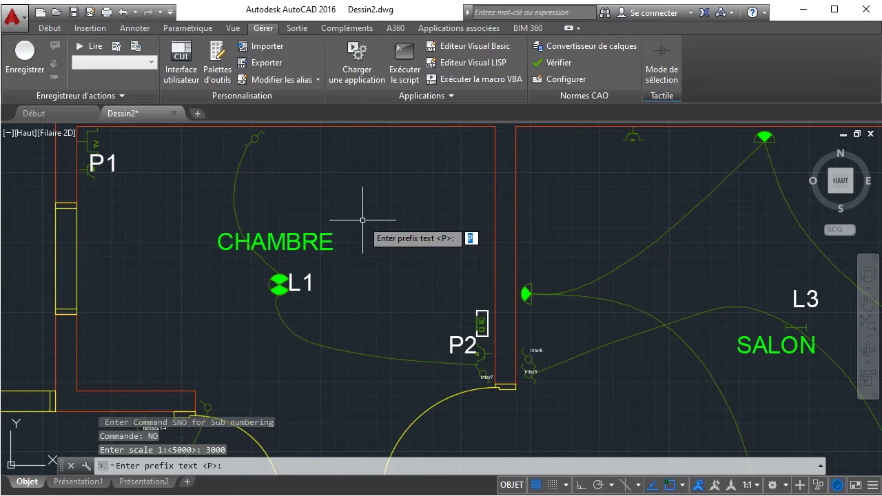
pyautogui.write('VV')
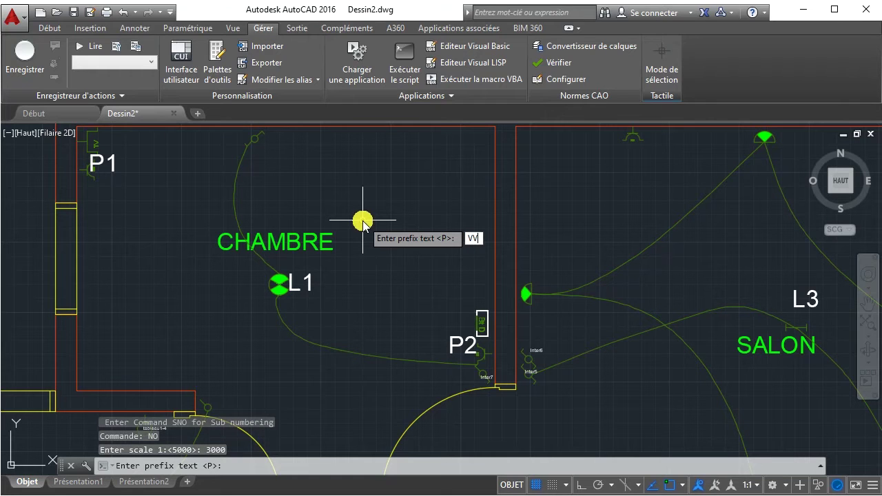
pyautogui.press('Return')
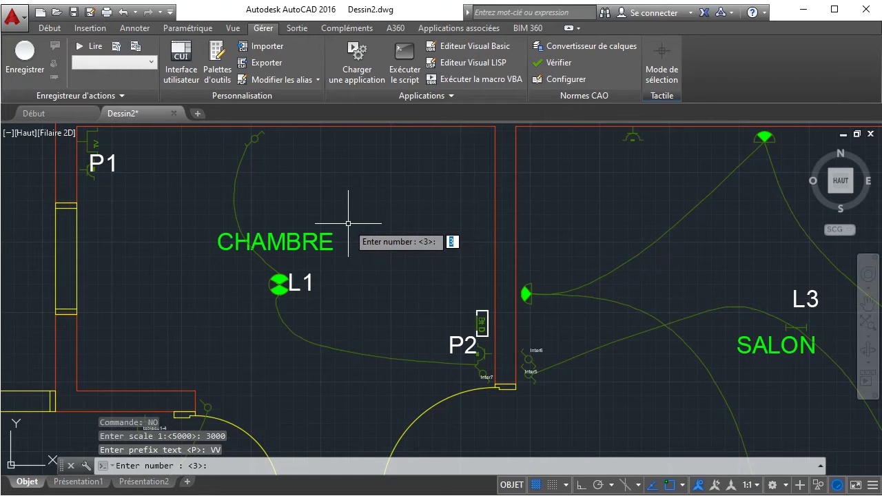
pyautogui.press('Return')
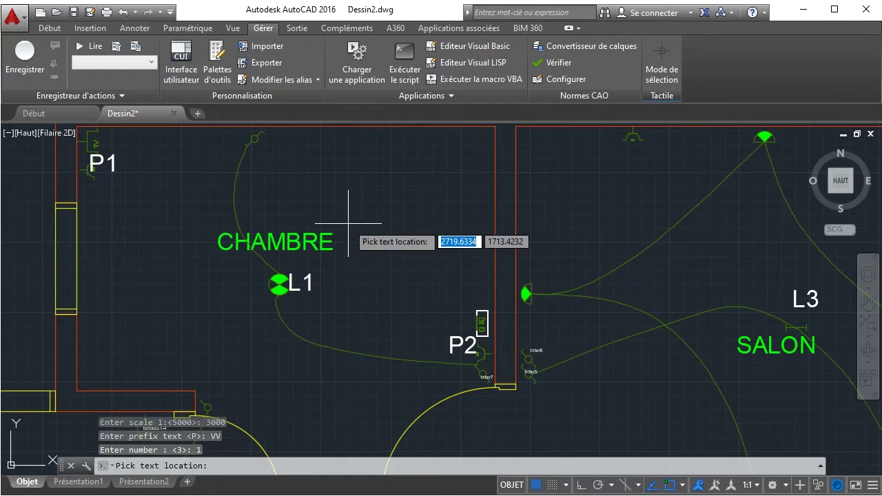
# - Frame the CHAMBRE switches and place VV3 beside switch Inter5
pyautogui.scroll(4, 283, 148)
pyautogui.moveTo(281, 144); pyautogui.dragTo(300, 281, button='middle')
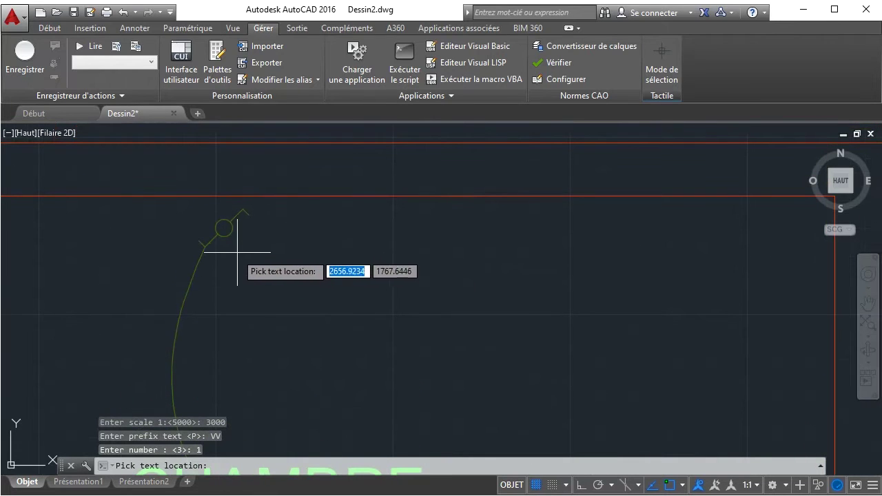
pyautogui.scroll(-1, 312, 263)
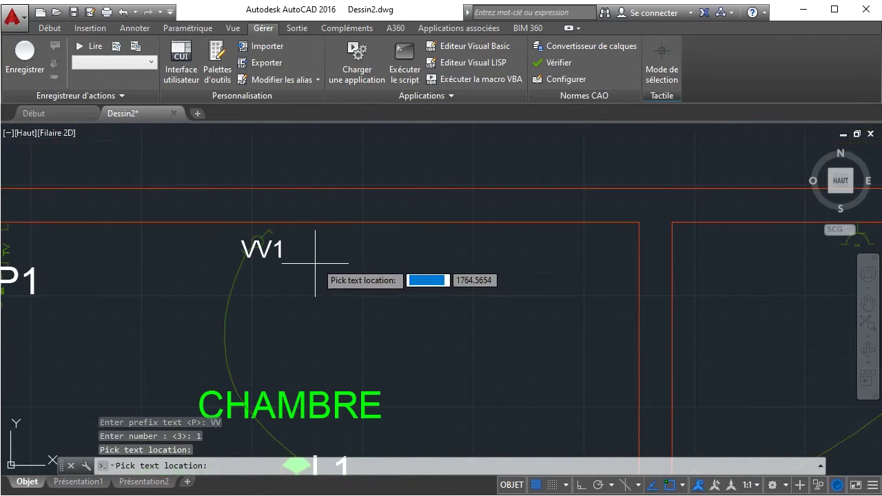
pyautogui.moveTo(344, 246); pyautogui.dragTo(331, 143, button='middle')
pyautogui.scroll(-4, 462, 265)
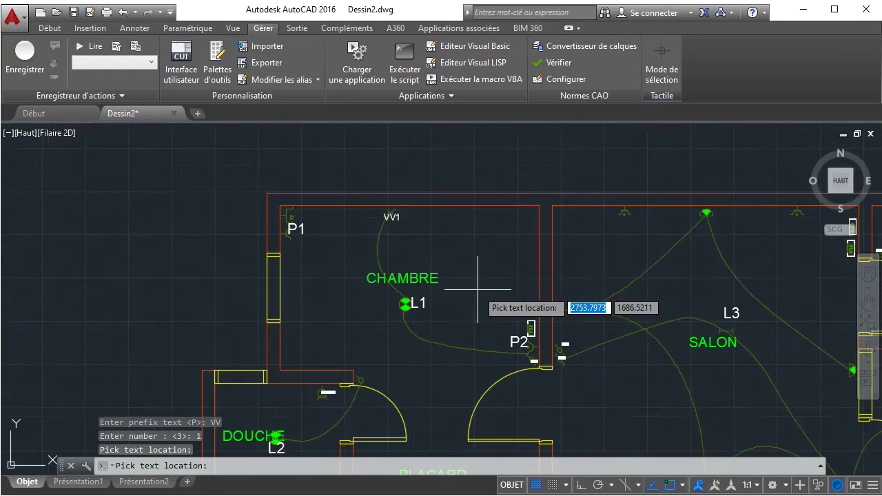
pyautogui.moveTo(464, 305); pyautogui.dragTo(411, 212, button='middle')
pyautogui.scroll(2, 441, 272)
pyautogui.scroll(2, 454, 269)
pyautogui.scroll(3, 490, 285)
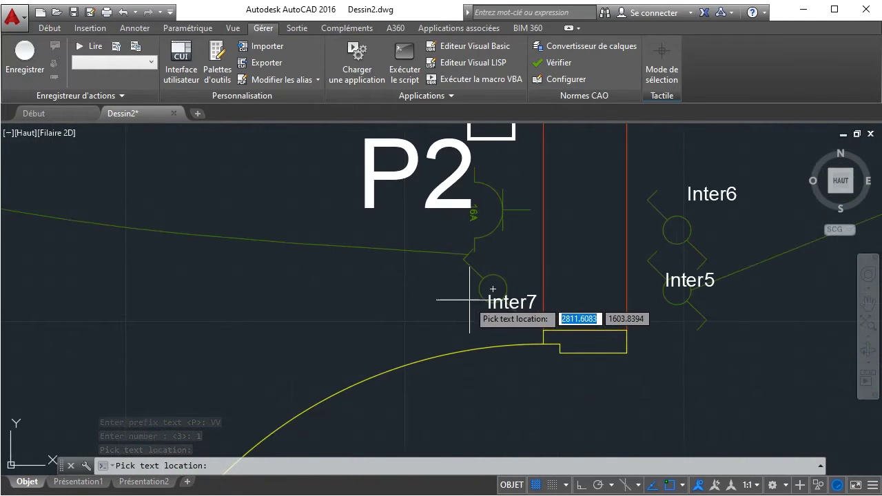
pyautogui.scroll(-2, 496, 306)
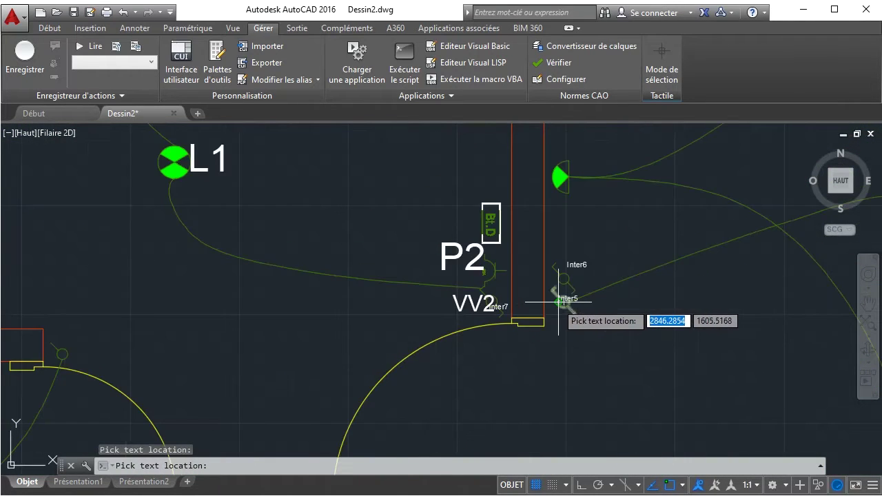
pyautogui.scroll(-2, 554, 293)
pyautogui.moveTo(476, 342); pyautogui.dragTo(394, 294, button='middle')
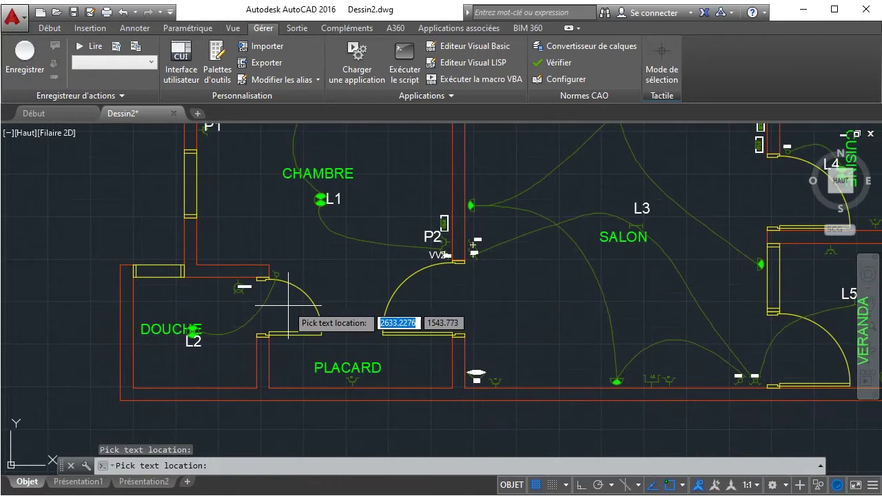
pyautogui.scroll(2, 300, 298)
pyautogui.scroll(-2, 296, 306)
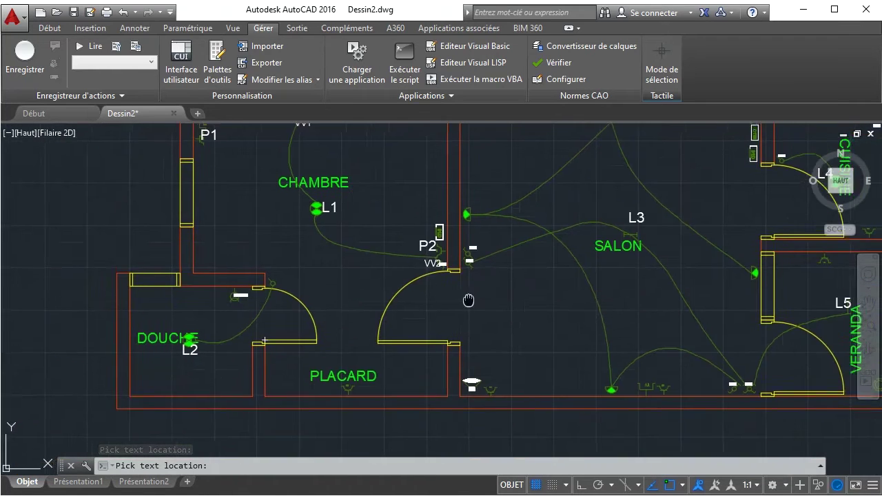
pyautogui.scroll(-2, 372, 330)
pyautogui.scroll(-1, 342, 325)
pyautogui.scroll(2, 295, 315)
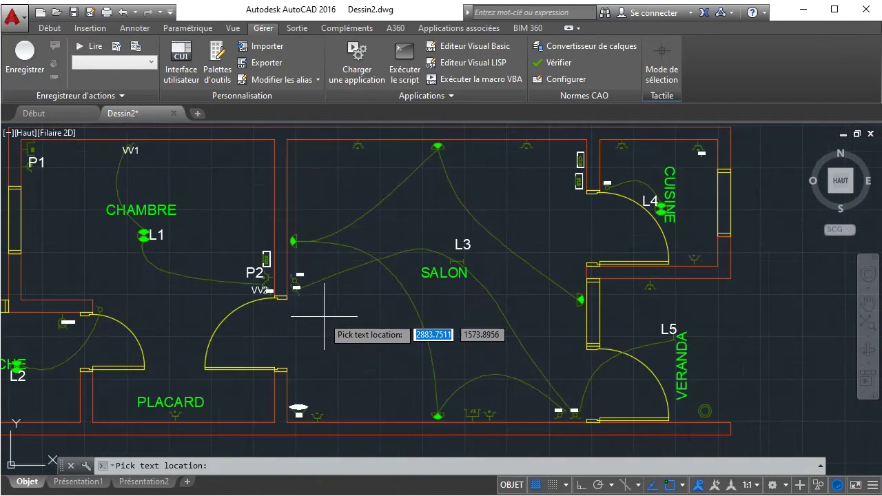
pyautogui.scroll(2, 305, 270)
pyautogui.scroll(3, 295, 255)
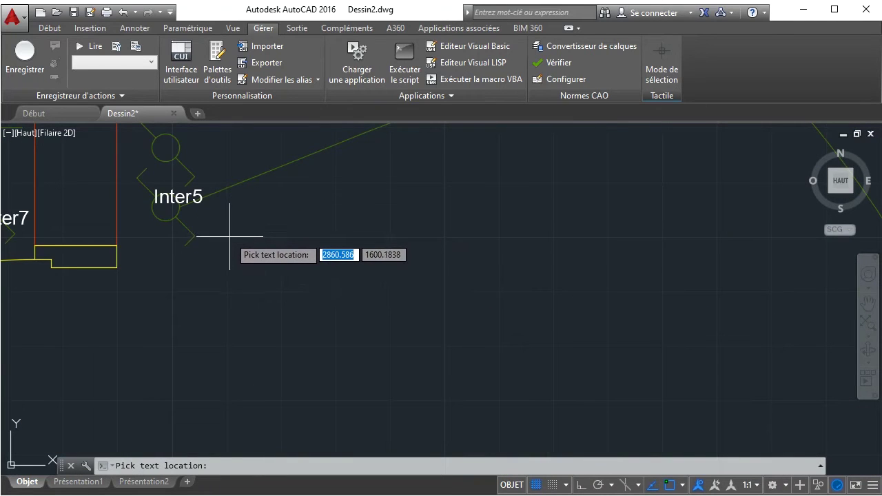
pyautogui.click(231, 215)
# - Place VV4 beside switch Inter6 and end the switch numbering run
pyautogui.scroll(-3, 234, 215)
pyautogui.scroll(-2, 241, 217)
pyautogui.moveTo(242, 218); pyautogui.dragTo(249, 282, button='middle')
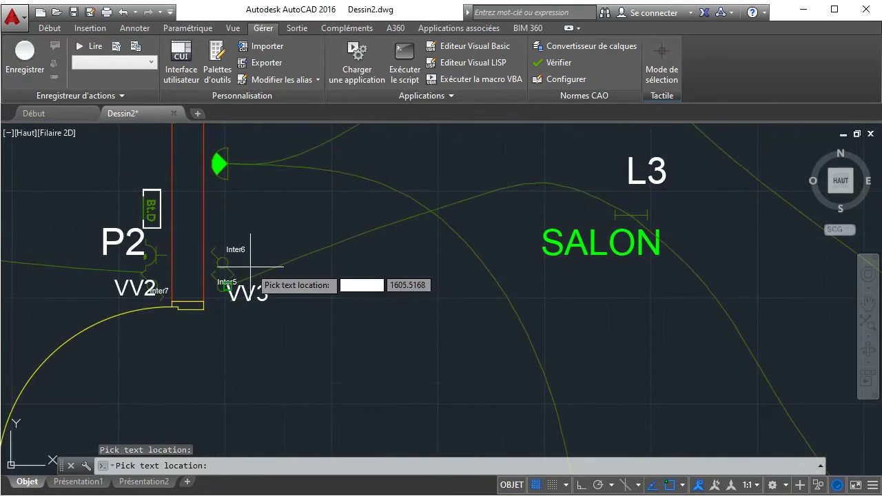
pyautogui.scroll(4, 244, 269)
pyautogui.click(217, 249)
pyautogui.scroll(-3, 218, 249)
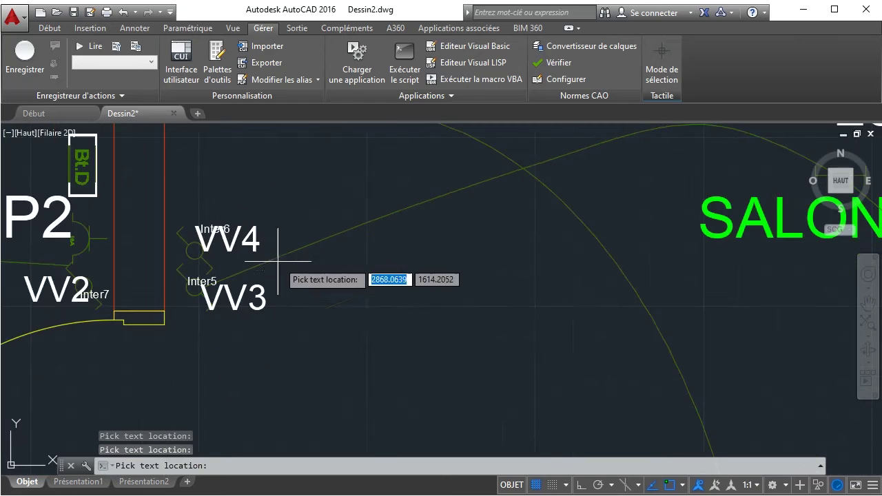
pyautogui.scroll(-3, 344, 296)
pyautogui.moveTo(518, 323); pyautogui.dragTo(360, 266, button='middle')
pyautogui.scroll(-2, 360, 267)
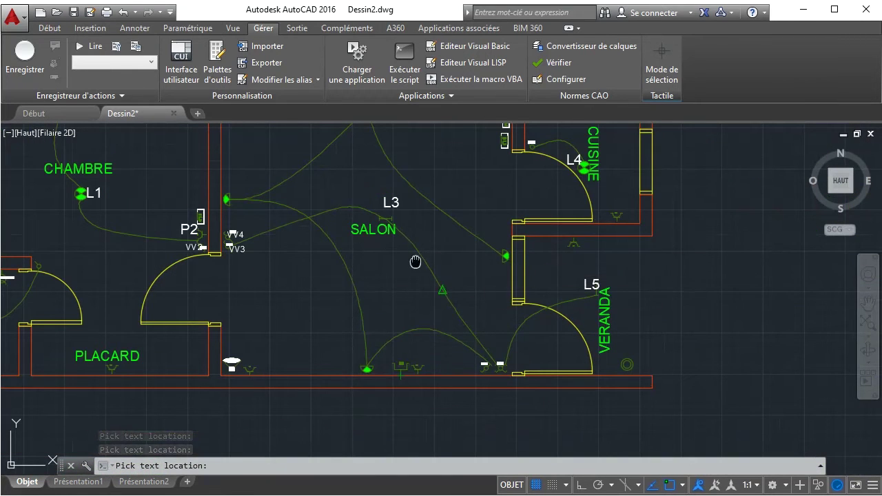
pyautogui.scroll(-2, 397, 372)
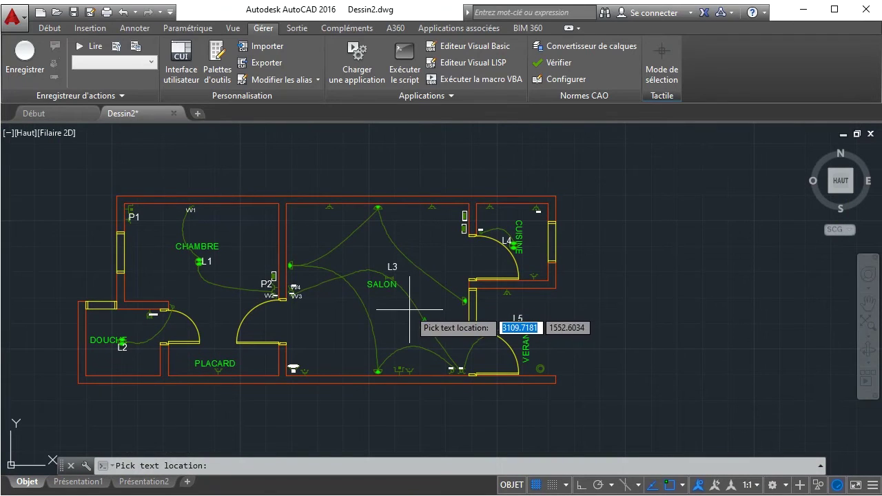
pyautogui.press('Escape')
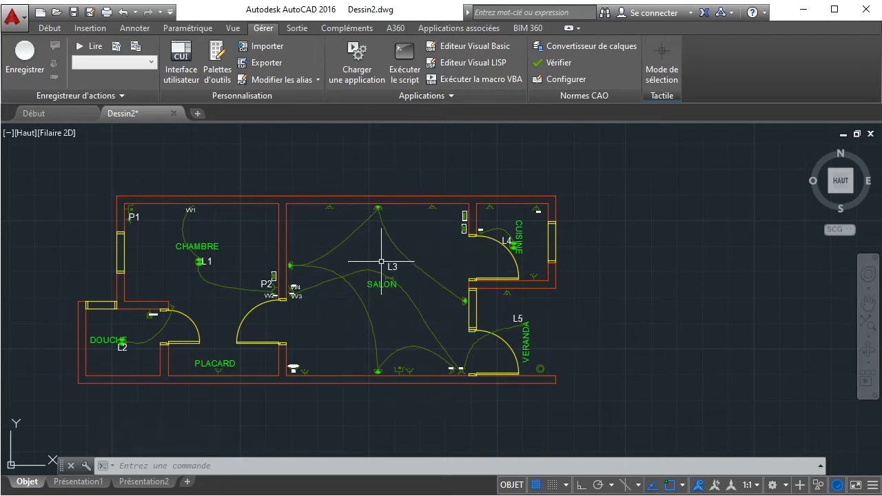
# - Run SNO with scale 1:2000, prefix Ap, number 1 and subnumber 1
pyautogui.write('S')
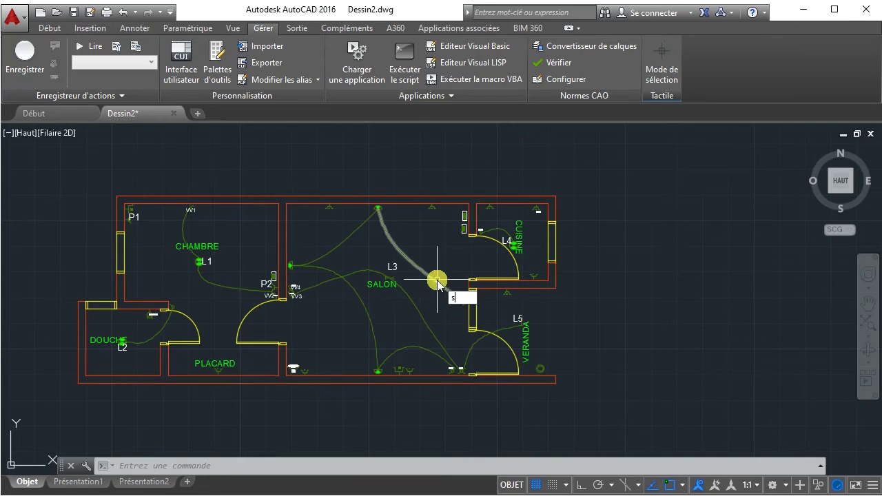
pyautogui.write('NO')
pyautogui.press('Return')
pyautogui.write('2000')
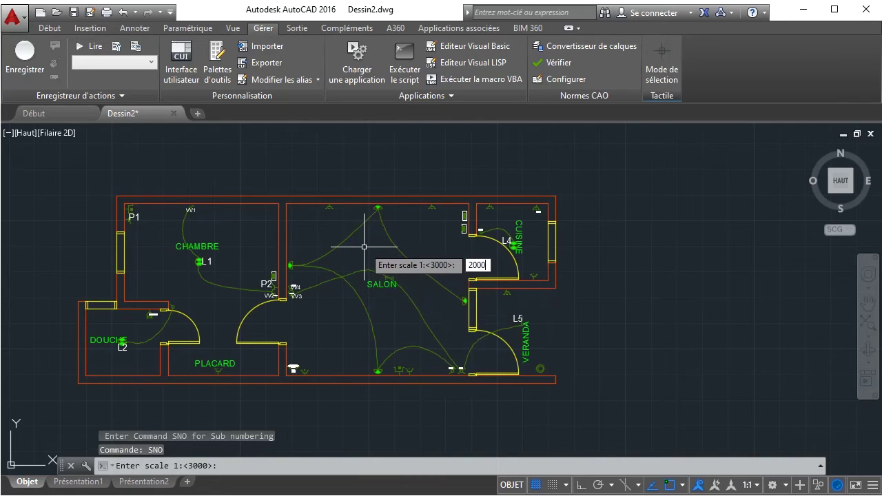
pyautogui.press('Return')
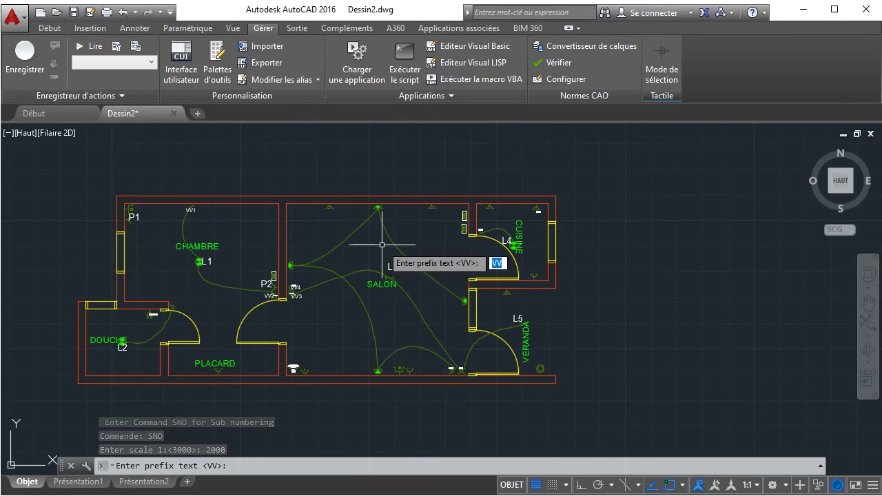
pyautogui.write('A')
pyautogui.click(382, 246)
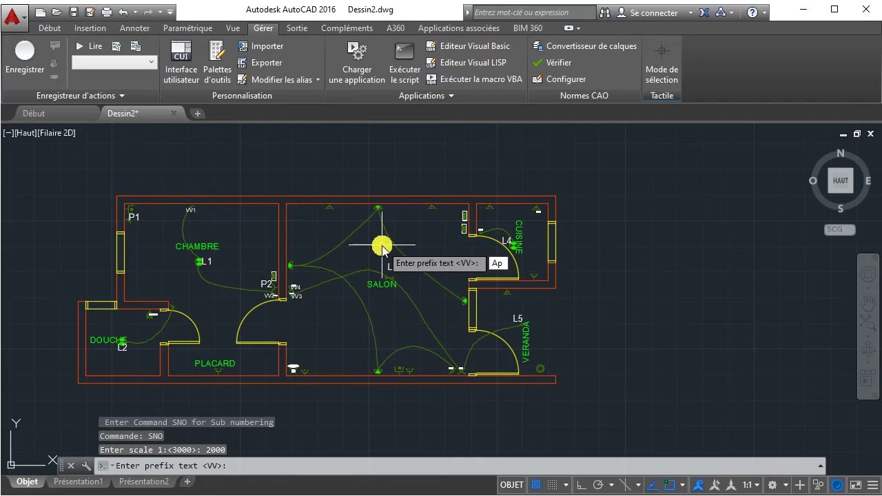
pyautogui.press('Return')
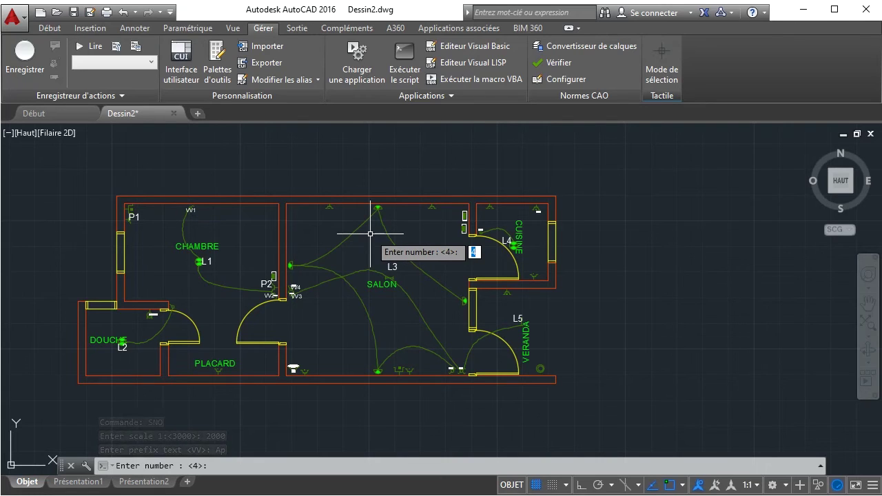
pyautogui.write('1')
pyautogui.click(370, 234)
pyautogui.press('Return')
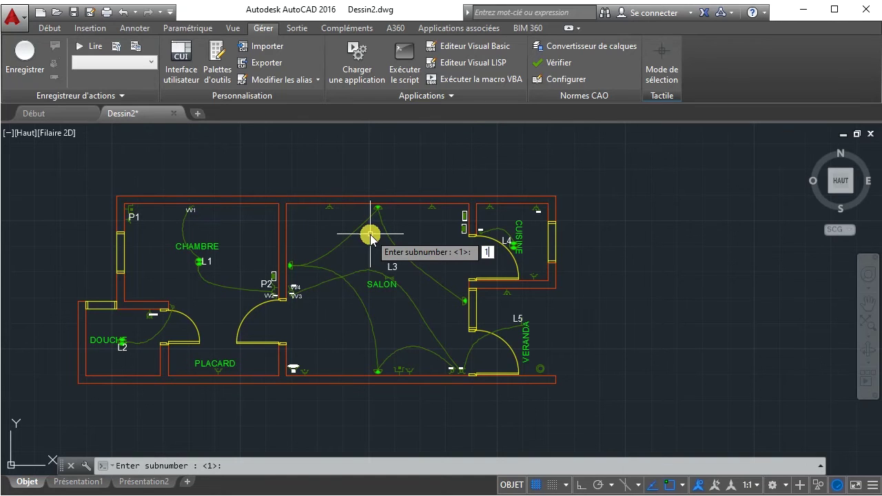
pyautogui.press('Return')
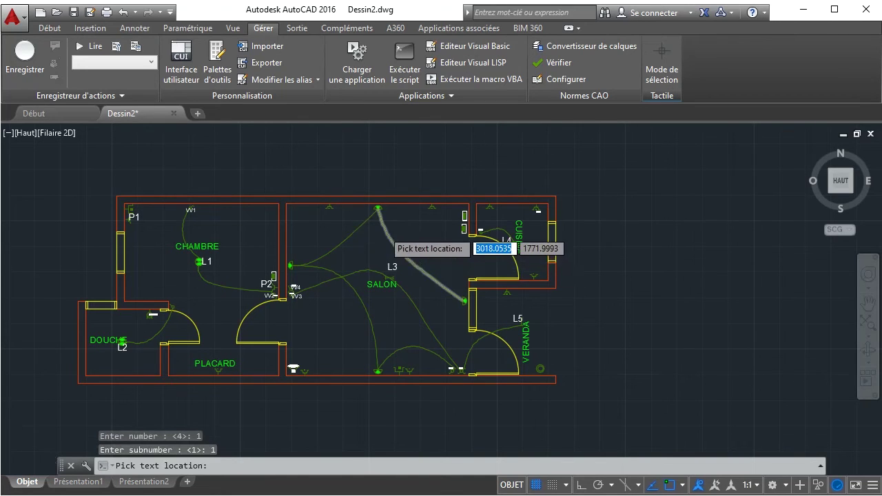
# - Place Ap1-1 to Ap1-4 at the top, left, right and bottom SALON lights, then end the command
pyautogui.scroll(4, 384, 230)
pyautogui.click(387, 182)
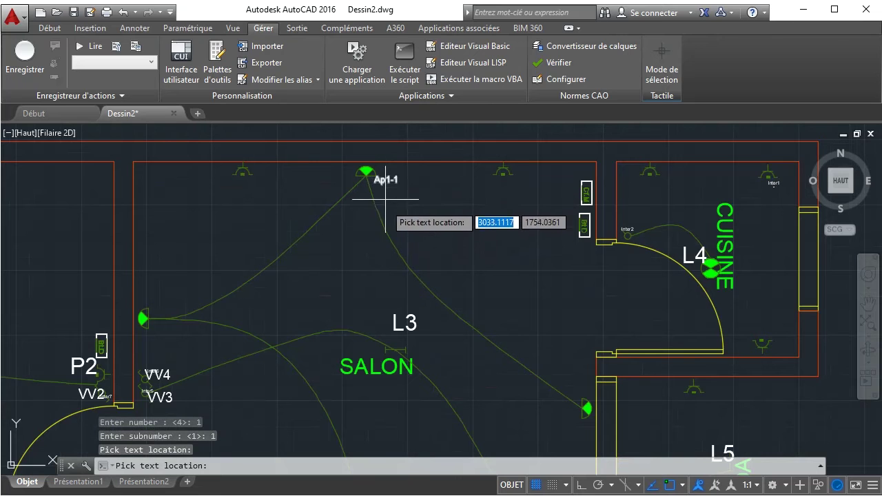
pyautogui.click(155, 328)
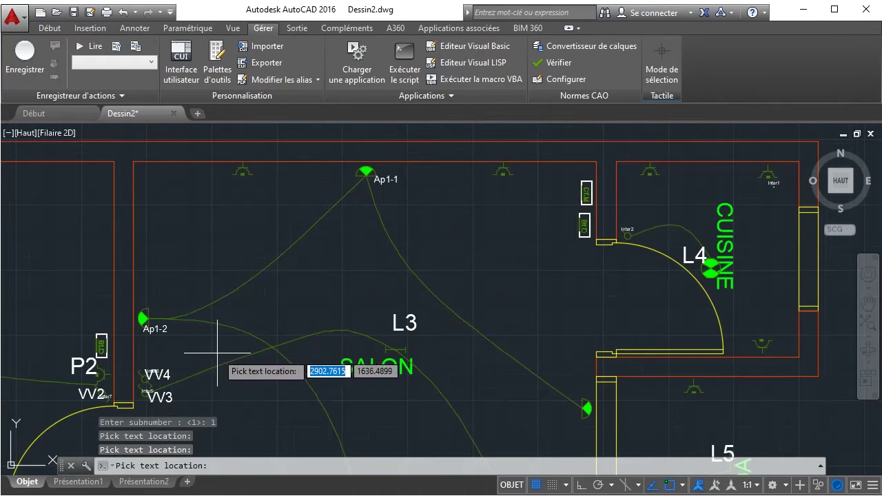
pyautogui.moveTo(328, 360); pyautogui.dragTo(301, 259, button='middle')
pyautogui.click(542, 314)
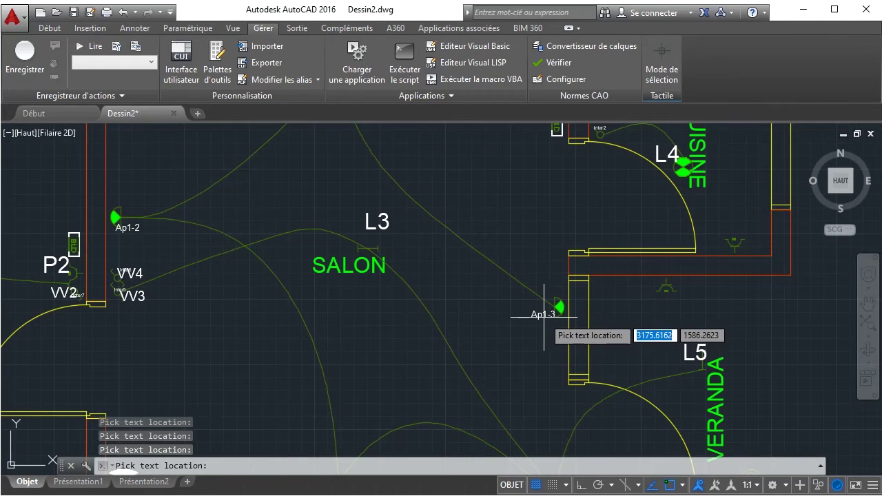
pyautogui.moveTo(484, 355); pyautogui.dragTo(475, 268, button='middle')
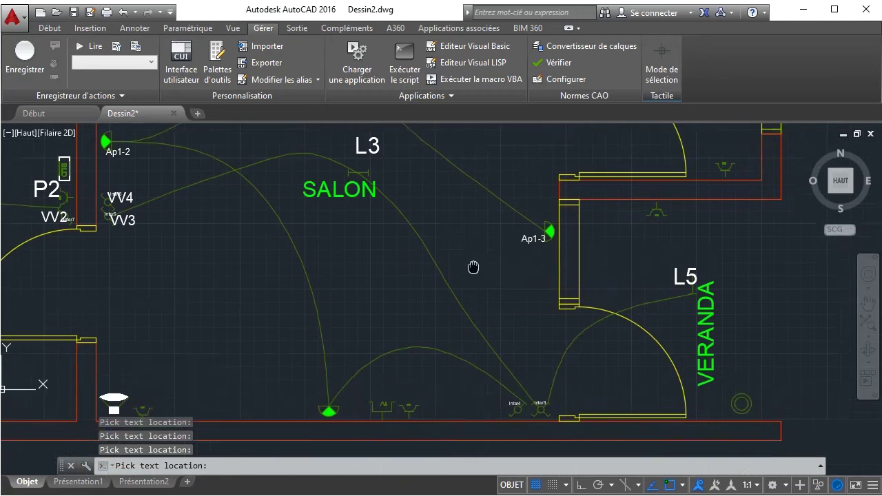
pyautogui.click(317, 387)
pyautogui.scroll(-2, 448, 341)
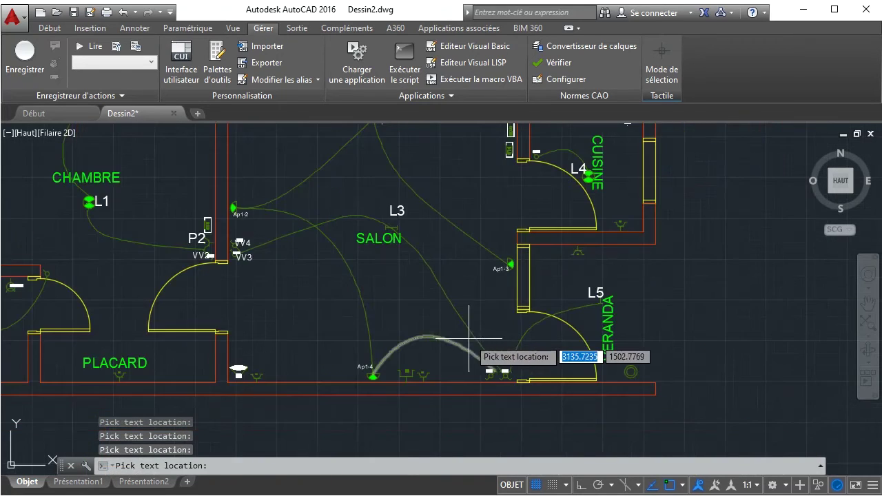
pyautogui.moveTo(491, 359); pyautogui.dragTo(604, 431, button='middle')
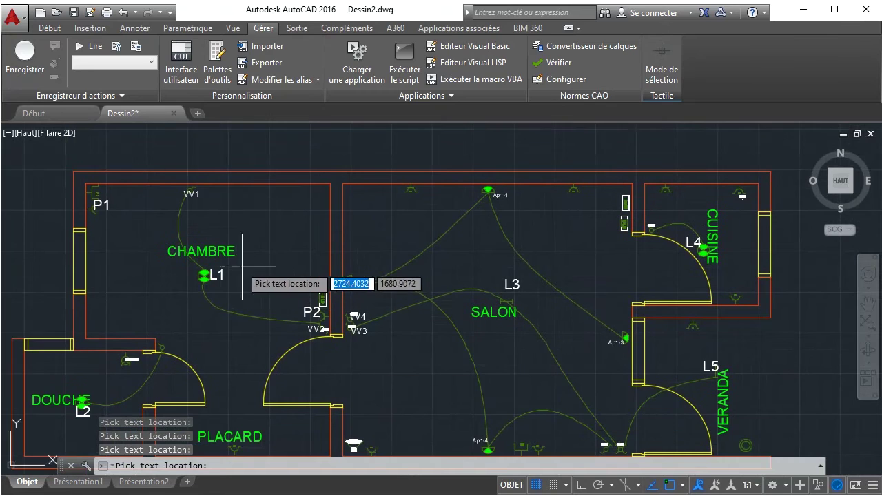
pyautogui.scroll(2, 241, 253)
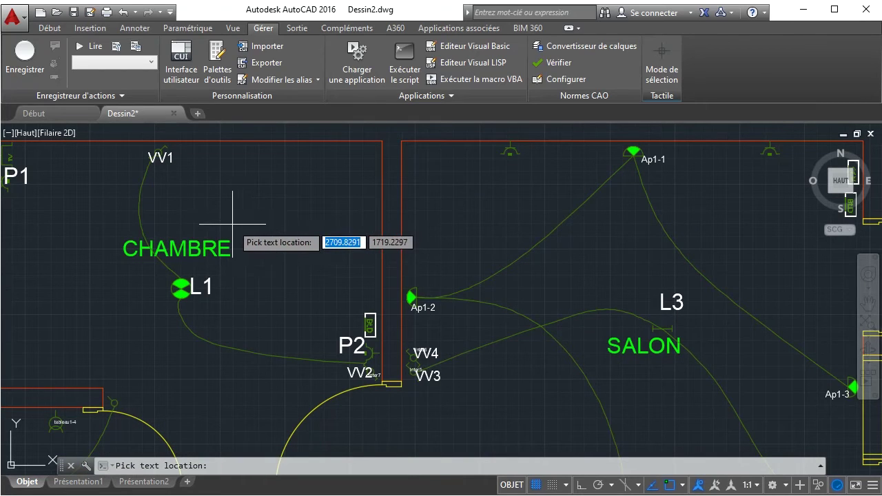
pyautogui.press('Escape')
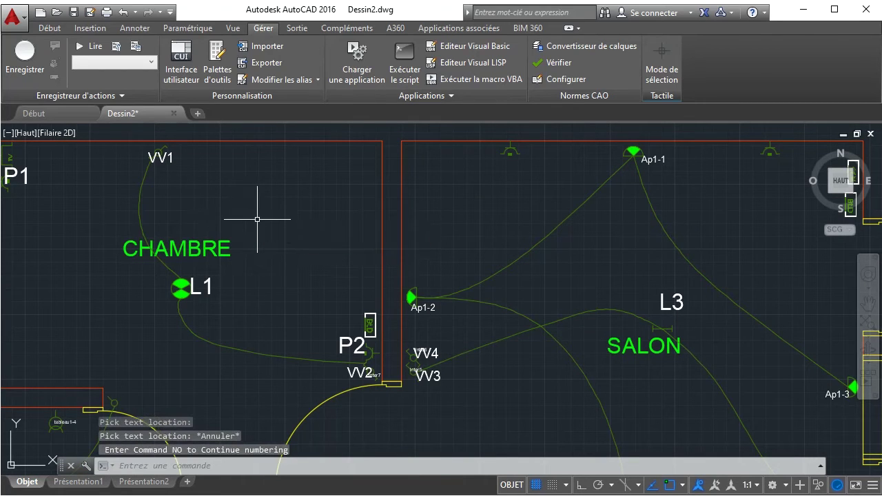
# - Rerun SNO keeping scale 1:2000 and prefix Ap, with main number 2 and subnumber 1
pyautogui.write('s')
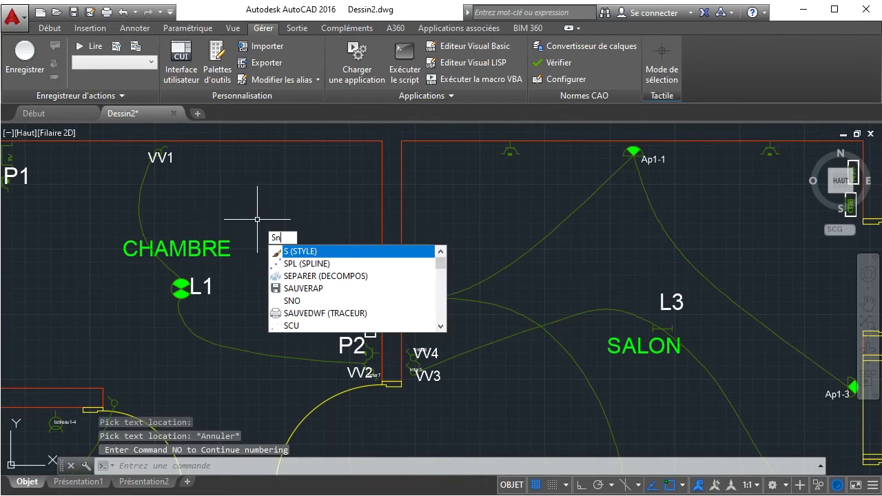
pyautogui.write('o')
pyautogui.press('Return')
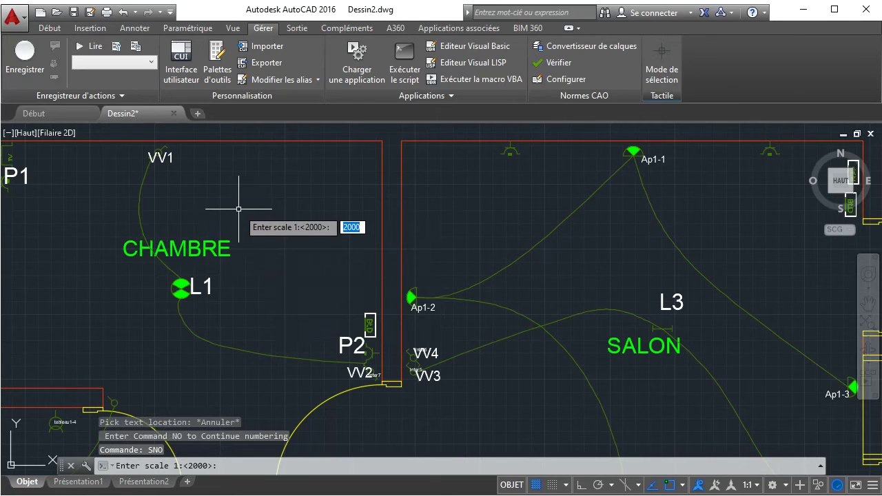
pyautogui.press('Return')
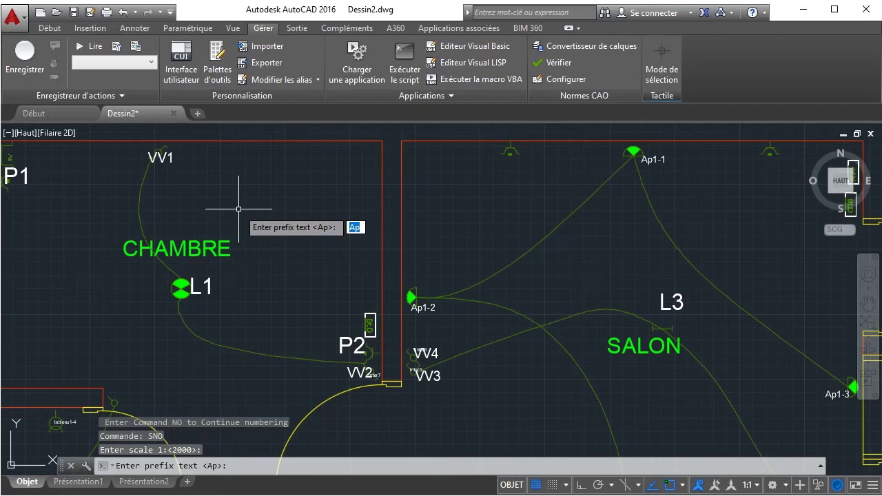
pyautogui.press('Return')
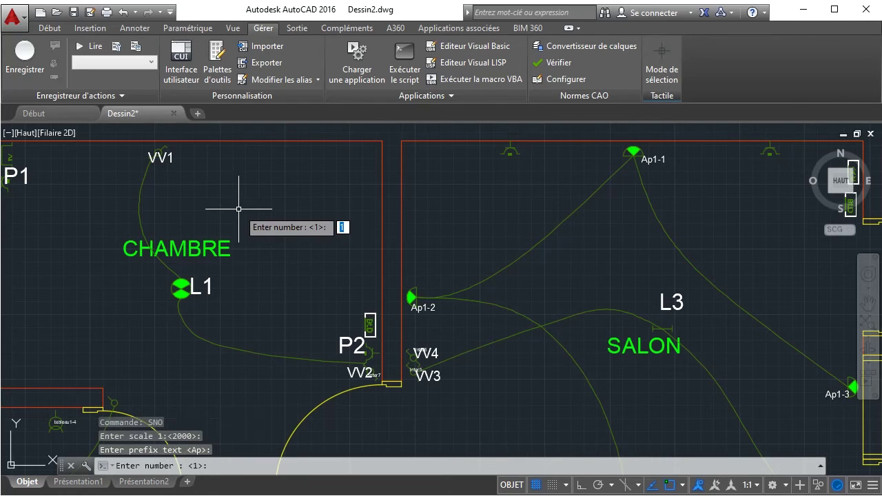
pyautogui.rightClick(238, 209)
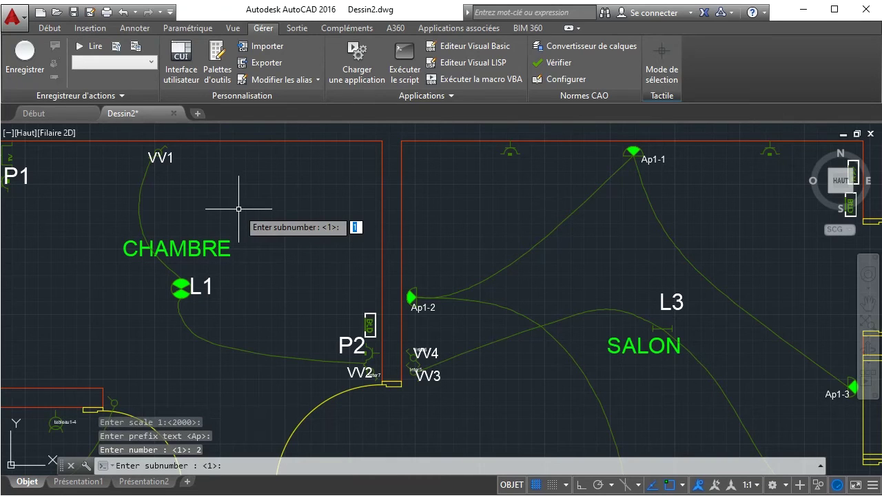
pyautogui.rightClick(238, 209)
# - Place label Ap2-2 near the top of CHAMBRE
pyautogui.scroll(-2, 239, 207)
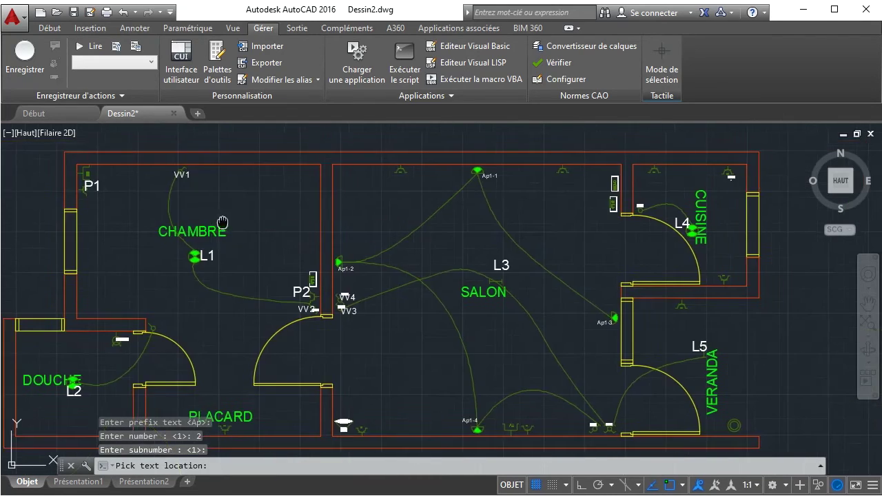
pyautogui.moveTo(238, 207); pyautogui.dragTo(255, 168, button='middle')
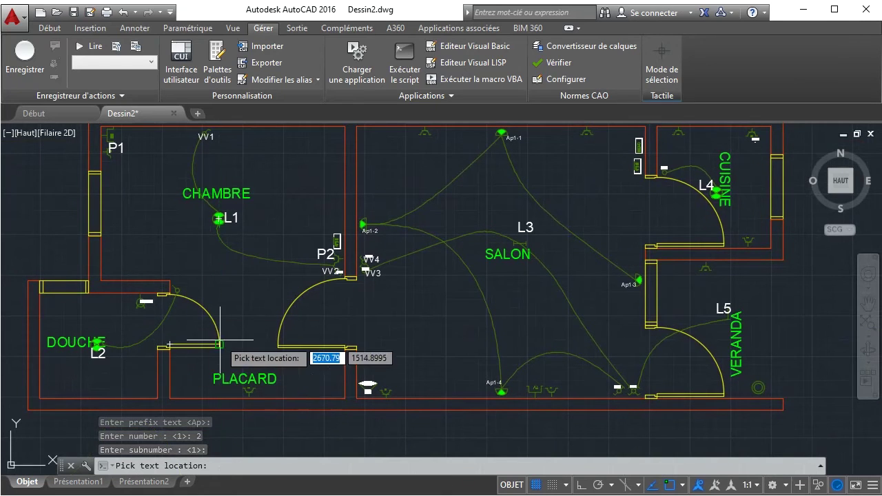
pyautogui.moveTo(175, 222); pyautogui.dragTo(180, 293, button='middle')
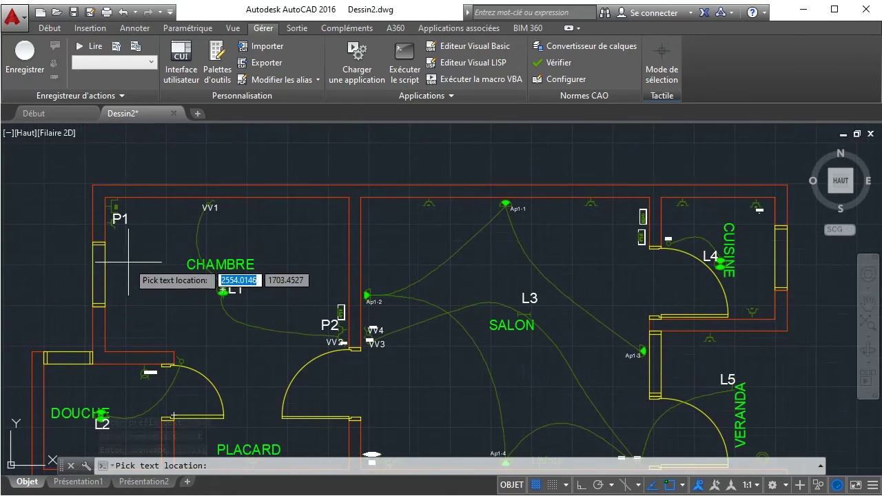
pyautogui.scroll(6, 116, 264)
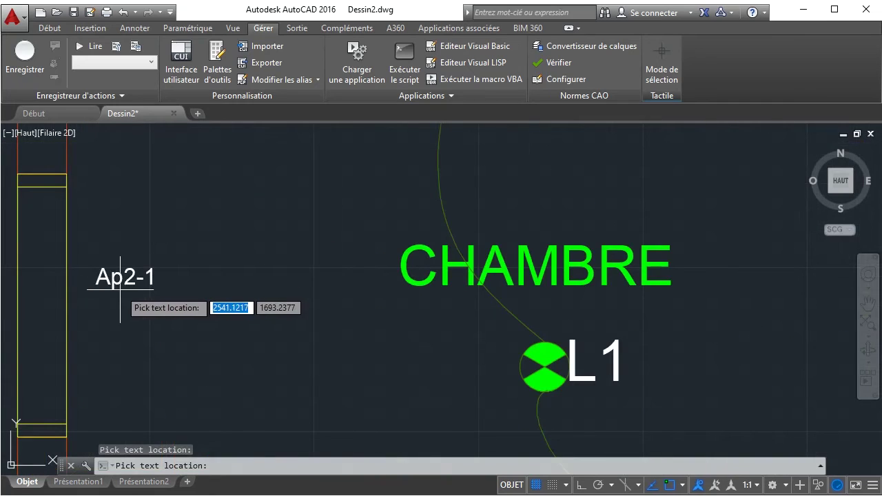
pyautogui.scroll(-2, 332, 261)
pyautogui.moveTo(404, 250); pyautogui.dragTo(238, 299, button='middle')
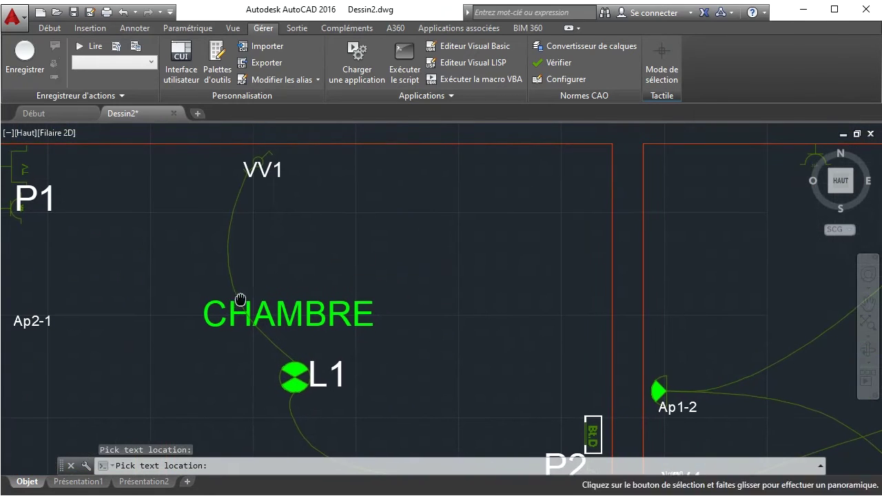
pyautogui.click(332, 157)
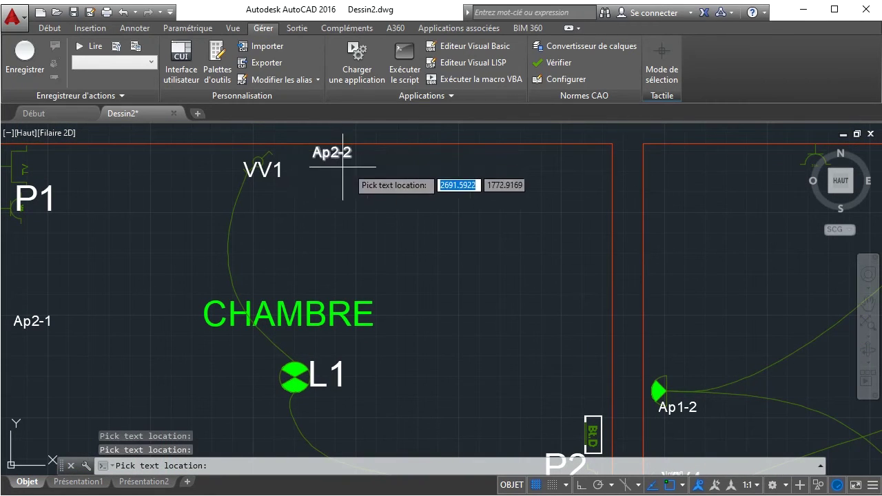
# - Place label Ap2-3 by CHAMBRE's right wall and end the Ap2 run
pyautogui.click(599, 338)
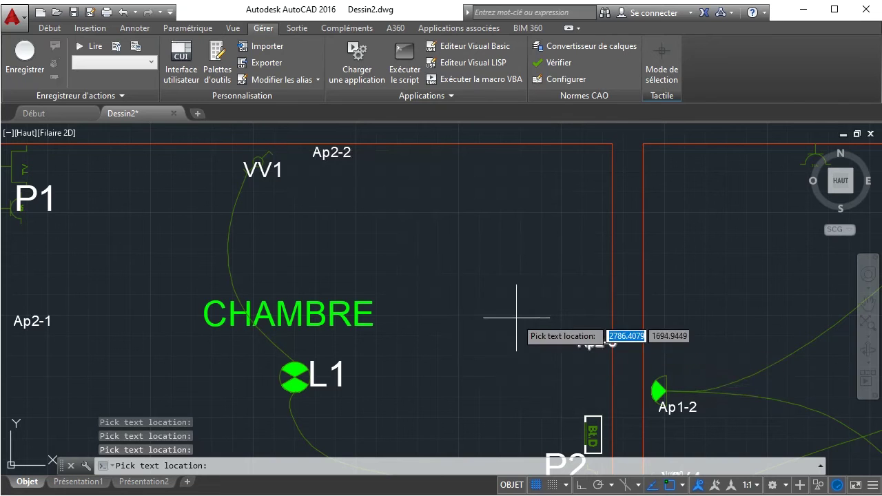
pyautogui.scroll(-4, 510, 306)
pyautogui.moveTo(508, 305)
pyautogui.mouseDown(button='middle')
pyautogui.moveTo(443, 274)
pyautogui.moveTo(453, 237)
pyautogui.mouseUp(button='middle')
pyautogui.scroll(-2, 531, 305)
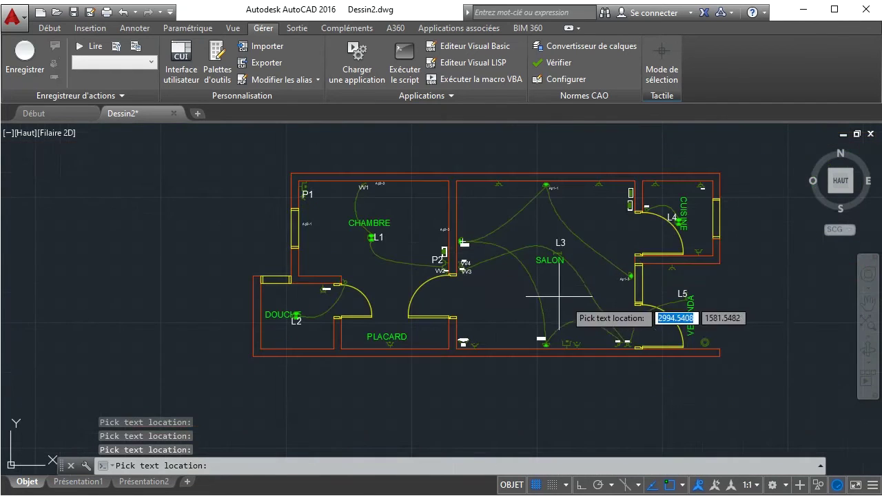
pyautogui.scroll(2, 553, 287)
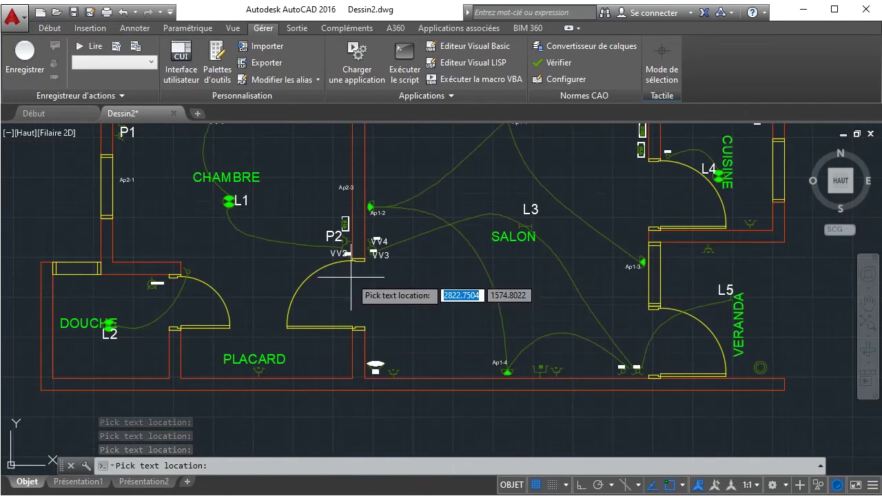
pyautogui.press('Escape')
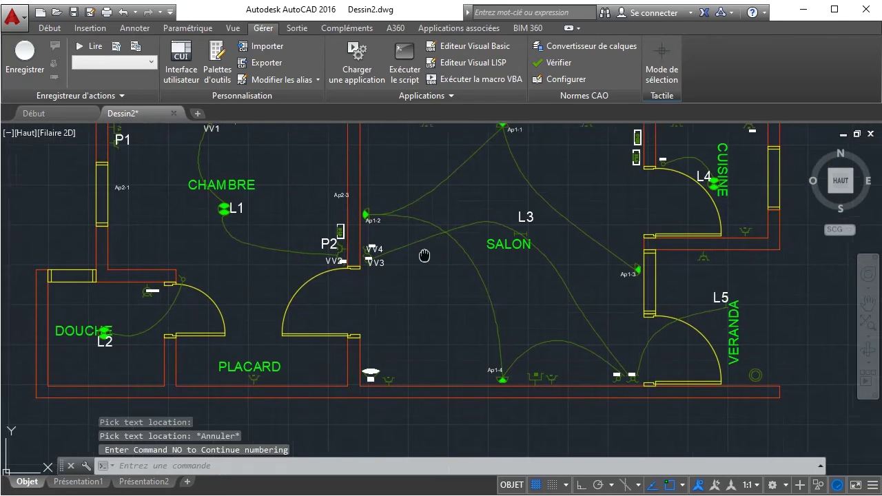
# - Reset the Increment Text prefix variable with RES and zoom in on the CUISINE kitchen
pyautogui.moveTo(426, 243); pyautogui.dragTo(373, 308, button='middle')
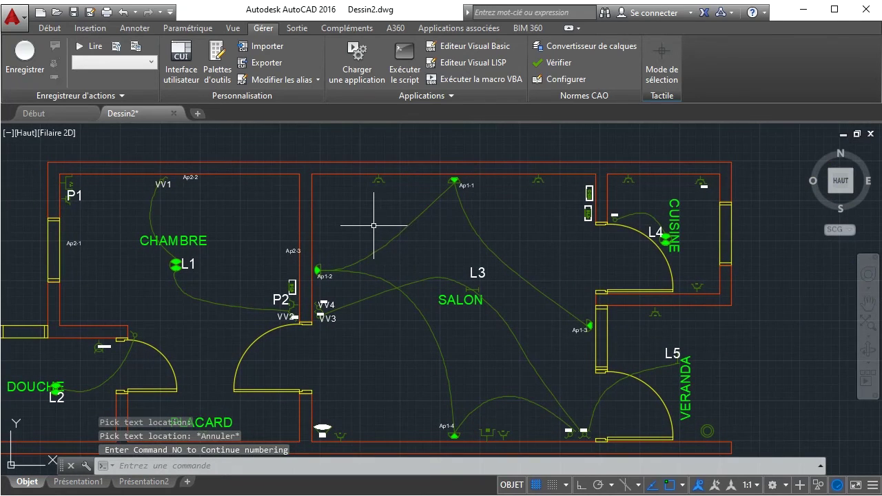
pyautogui.write('RES')
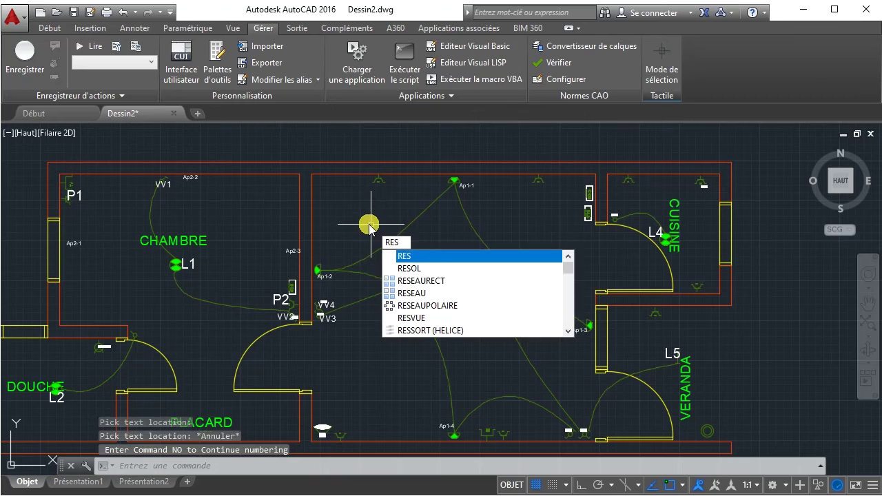
pyautogui.press('Return')
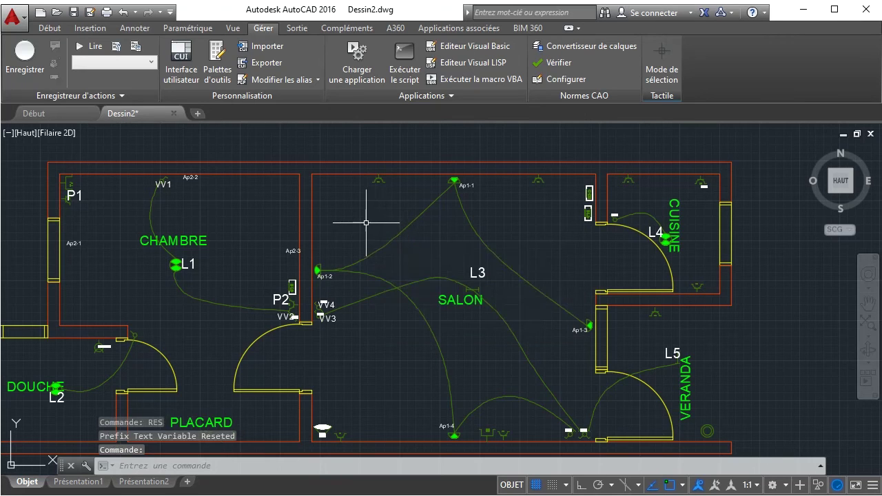
pyautogui.moveTo(475, 263); pyautogui.dragTo(535, 253, button='middle')
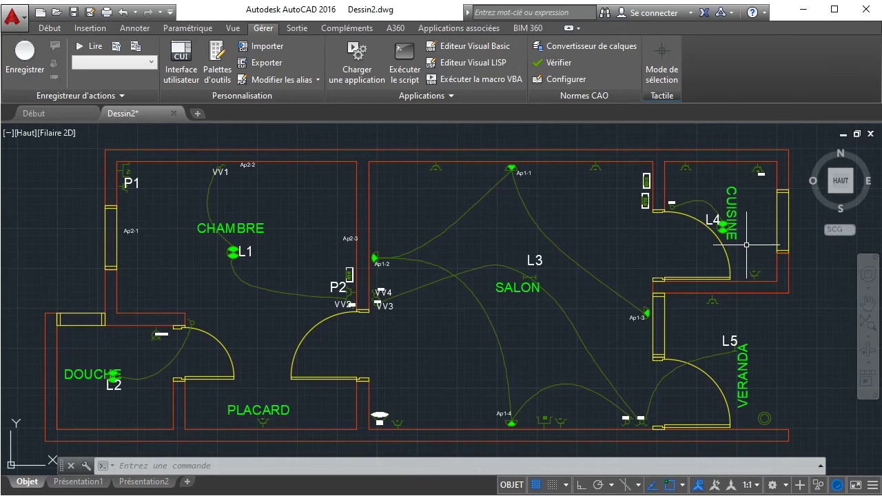
pyautogui.moveTo(753, 244)
pyautogui.mouseDown(button='middle')
pyautogui.moveTo(530, 266)
pyautogui.moveTo(521, 284)
pyautogui.mouseUp(button='middle')
pyautogui.scroll(4, 529, 243)
pyautogui.scroll(-2, 527, 252)
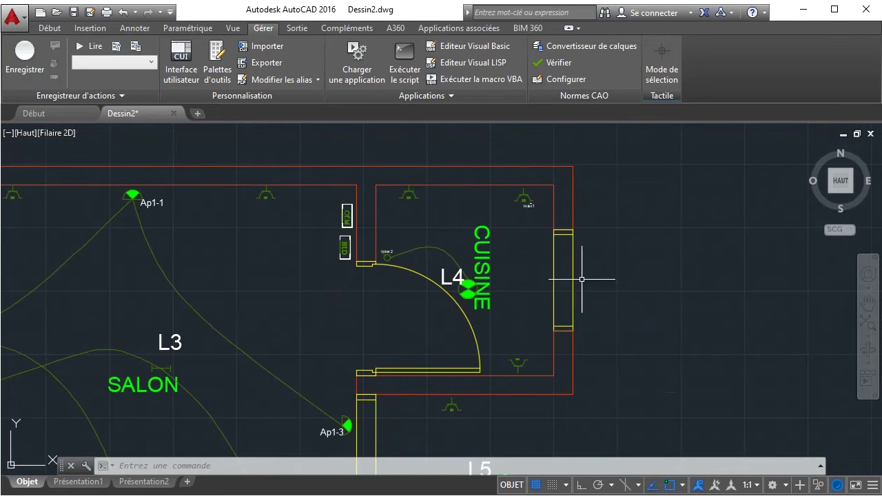
# - Start a new NO numbering run at text scale 1:2000 with prefix P
pyautogui.scroll(2, 514, 272)
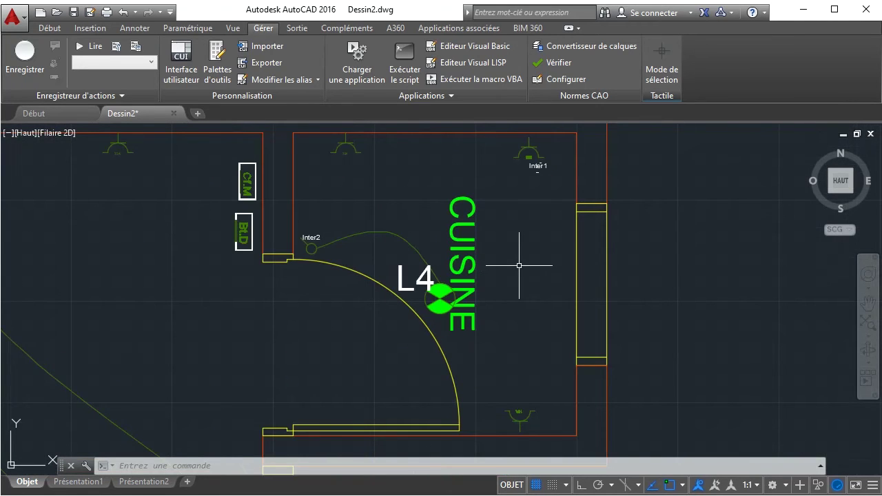
pyautogui.write('no')
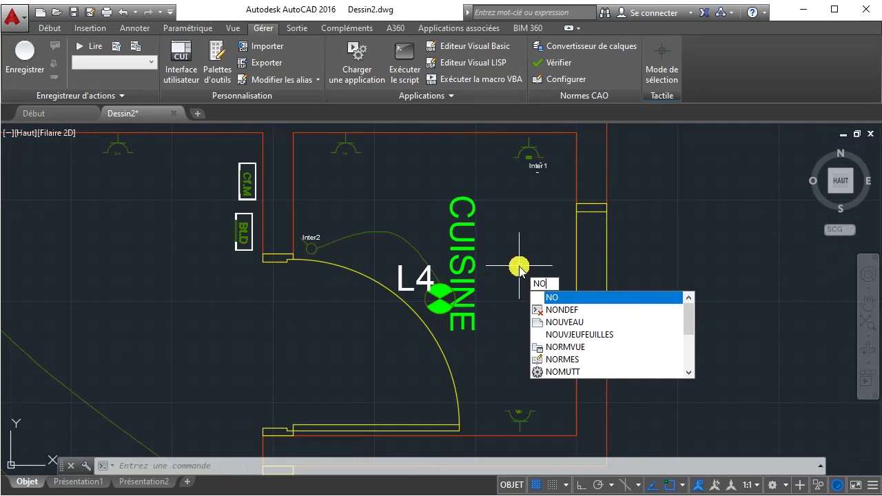
pyautogui.press('Return')
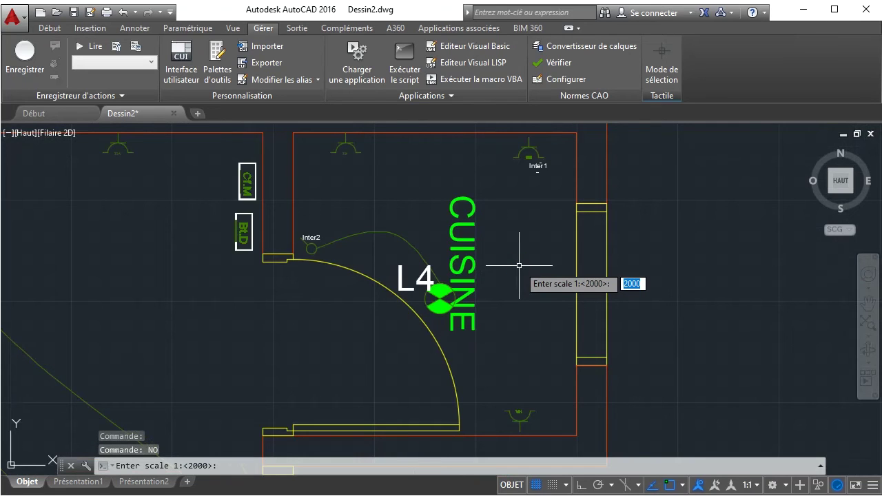
pyautogui.press('Return')
pyautogui.write('P')
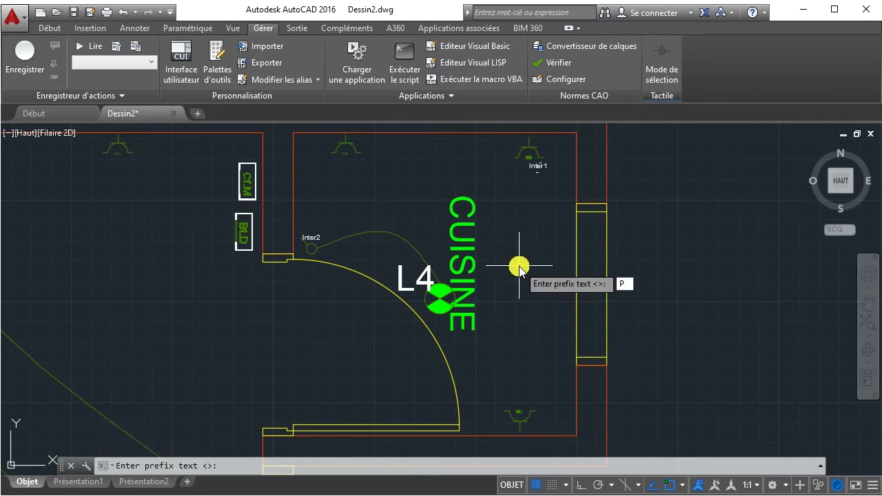
pyautogui.press('Return')
pyautogui.press('Return')
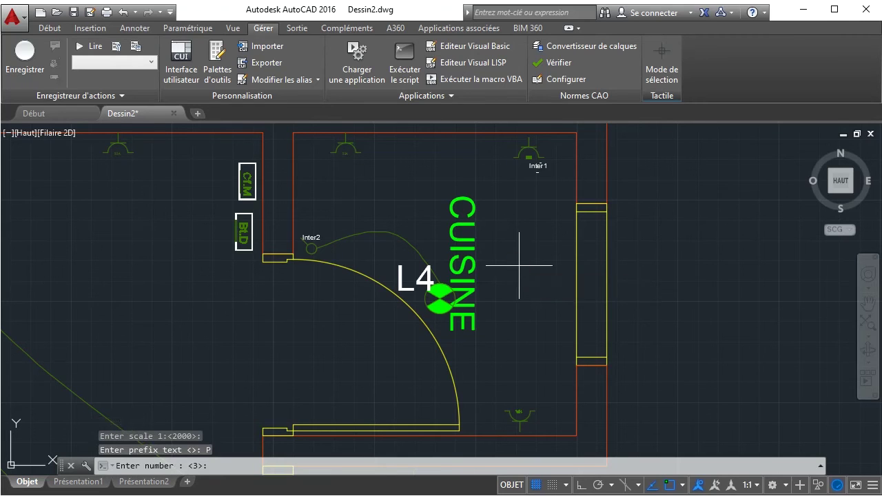
pyautogui.write('1')
# - Label the three kitchen outlets P1–P3 and the living room's top outlet P4
pyautogui.click(342, 170)
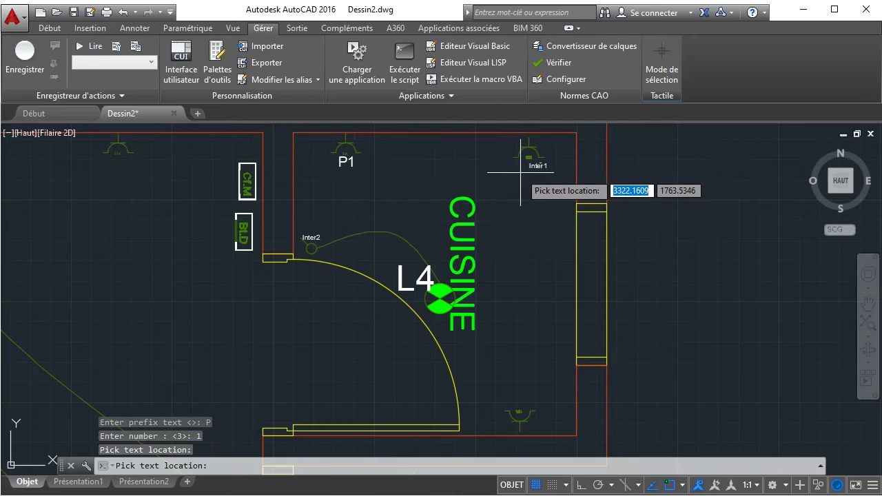
pyautogui.click(522, 166)
pyautogui.click(517, 394)
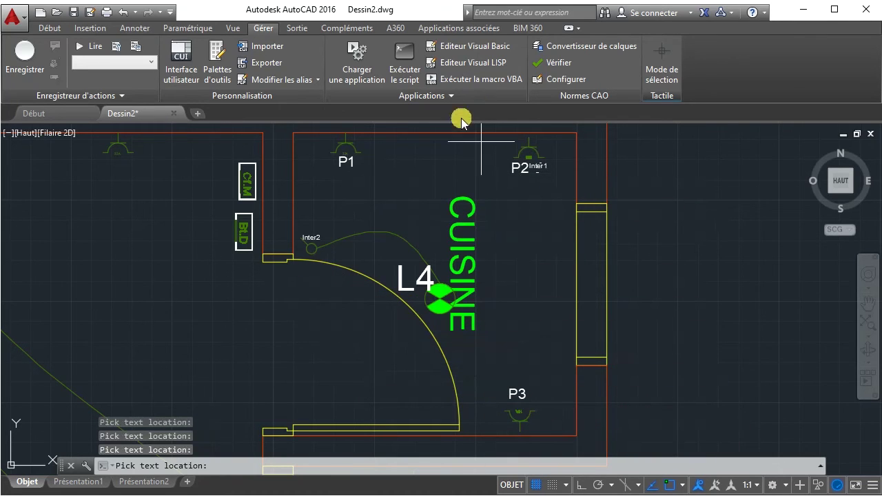
pyautogui.click(117, 159)
# - Label the shower outlet P8 and the lower hall outlet P9
pyautogui.moveTo(181, 253); pyautogui.dragTo(290, 249, button='middle')
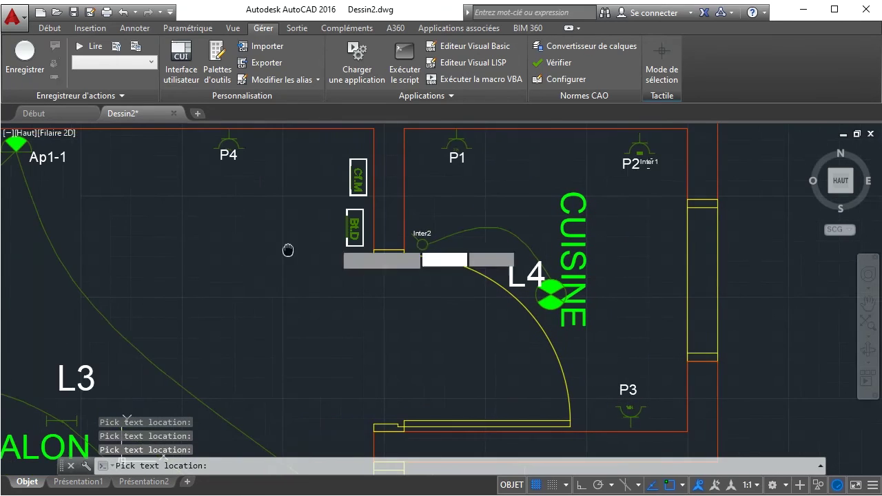
pyautogui.moveTo(321, 384); pyautogui.dragTo(324, 267, button='middle')
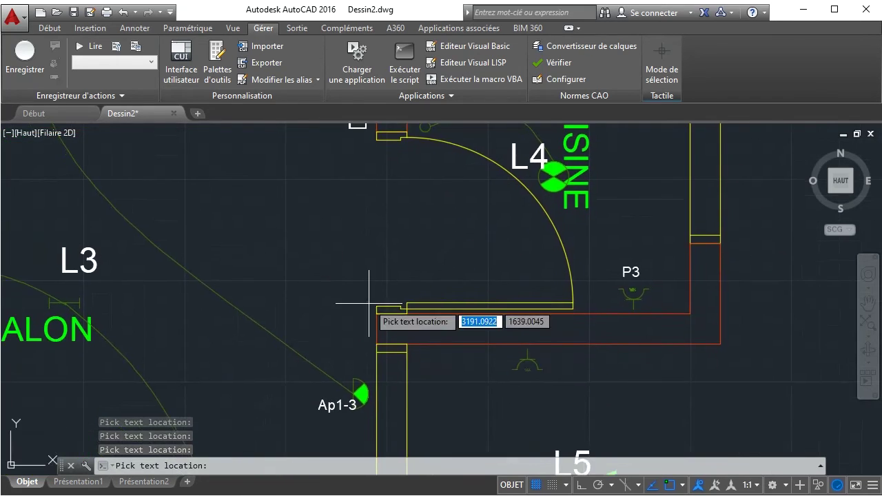
pyautogui.scroll(-2, 531, 381)
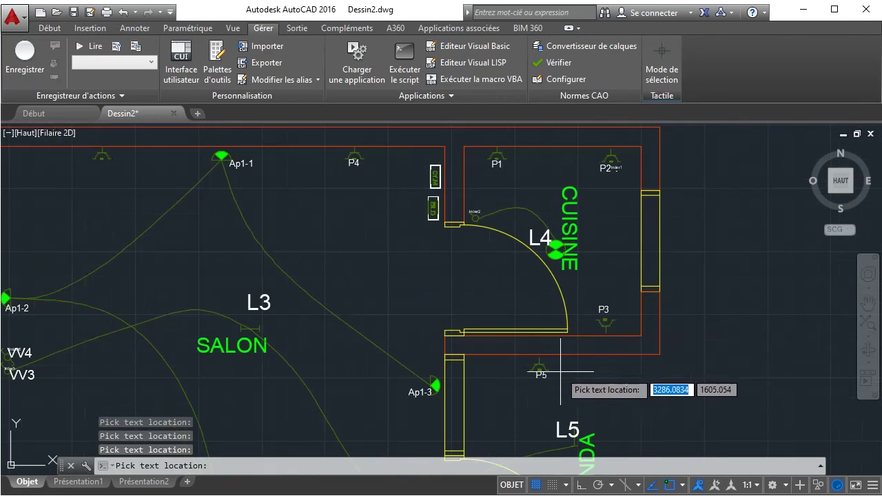
pyautogui.moveTo(559, 455); pyautogui.dragTo(468, 271, button='middle')
pyautogui.scroll(4, 527, 381)
pyautogui.scroll(-2, 510, 354)
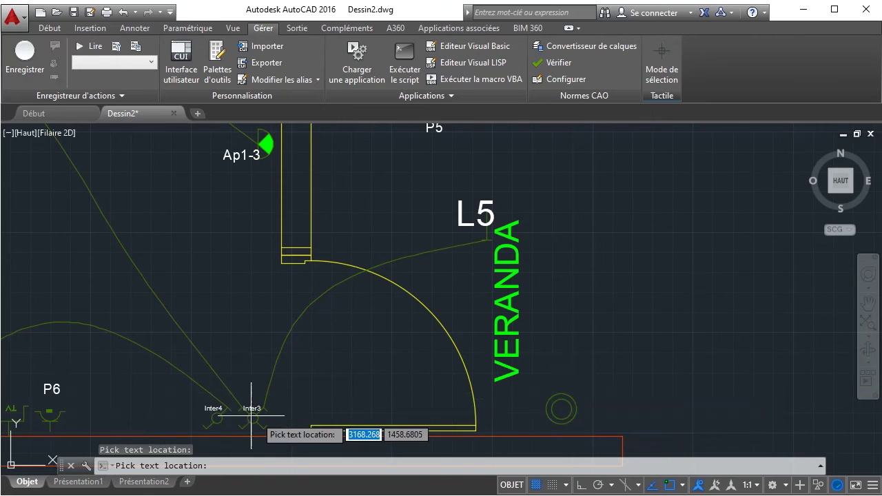
pyautogui.scroll(-2, 354, 317)
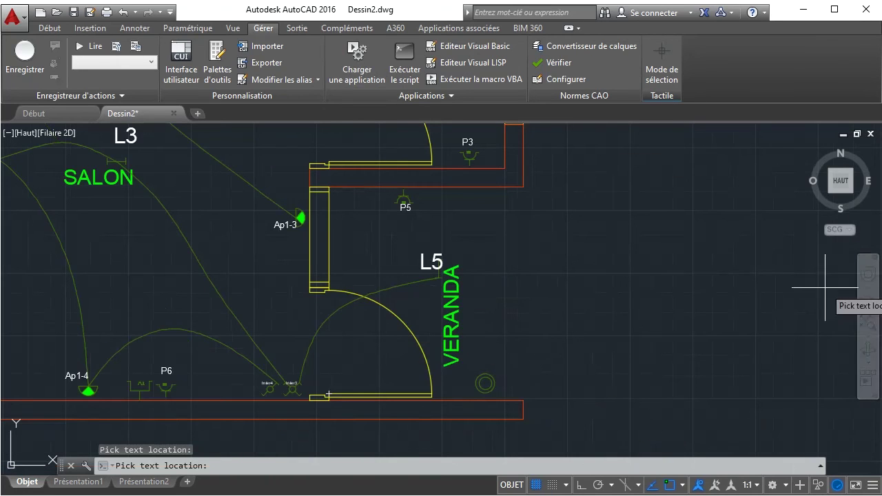
pyautogui.click(872, 328)
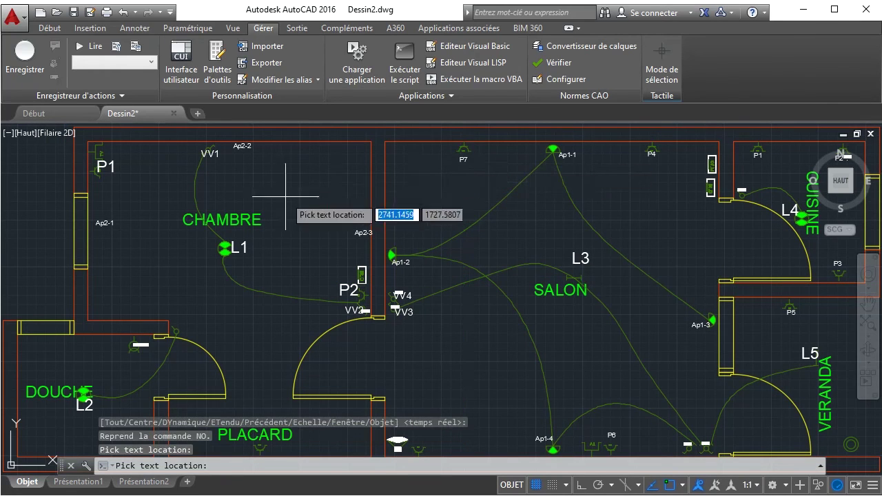
pyautogui.click(134, 359)
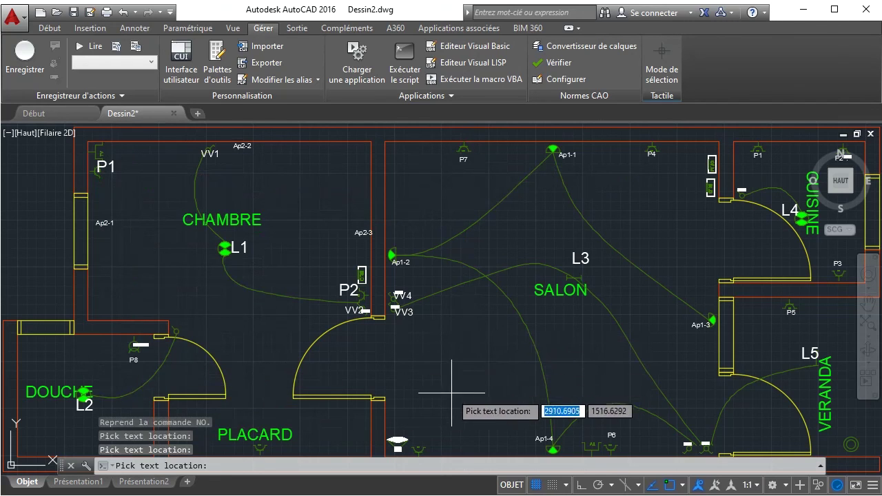
pyautogui.click(418, 446)
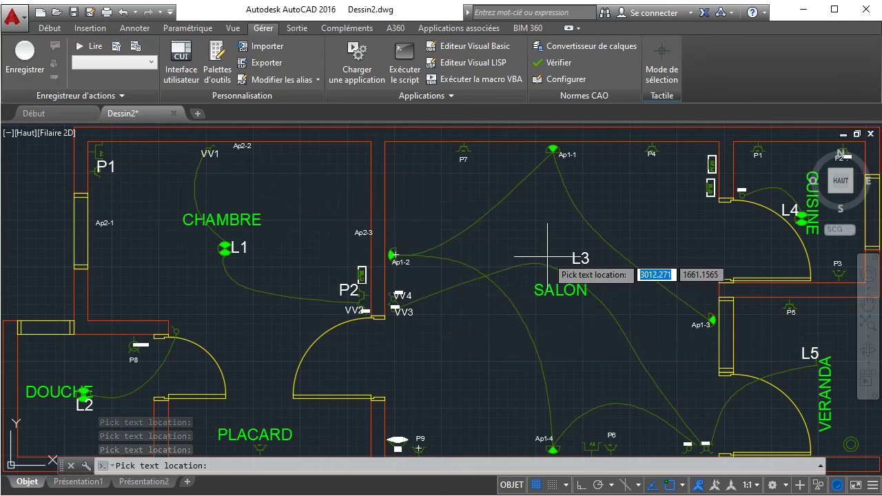
# - Cancel the outlet numbering run and zoom out to review the fully labelled plan
pyautogui.press('Escape')
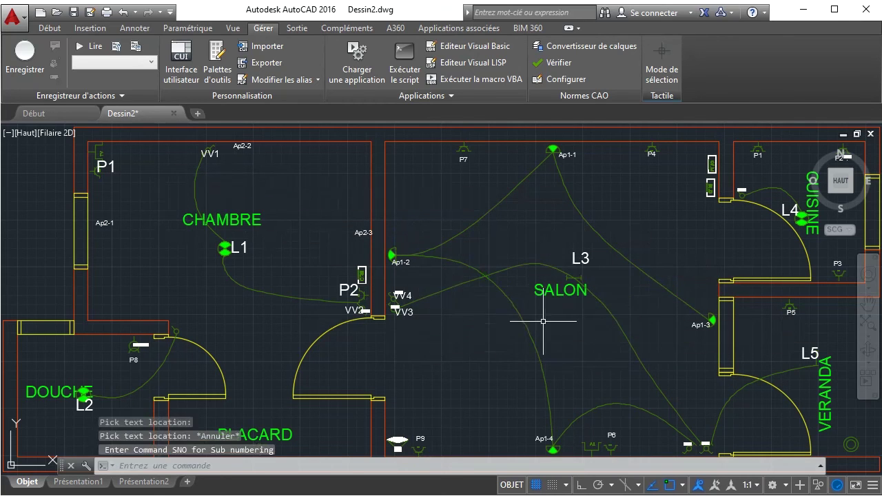
pyautogui.scroll(-4, 463, 262)
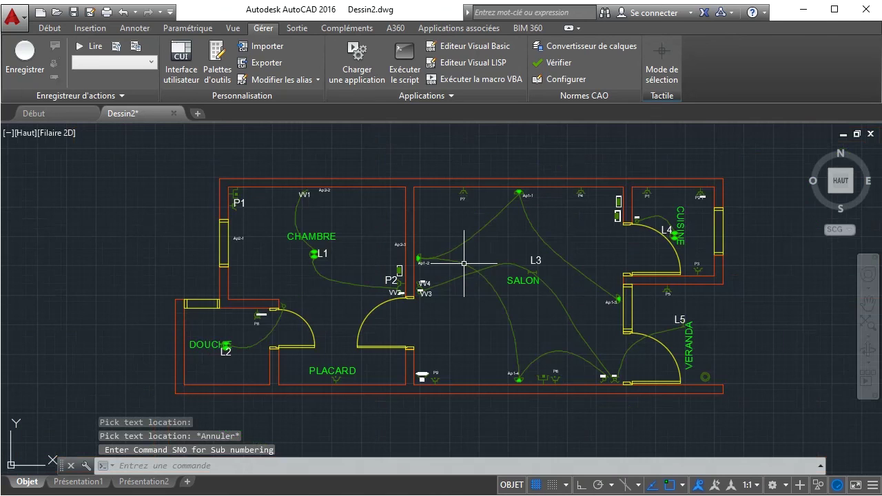
pyautogui.scroll(1, 421, 250)
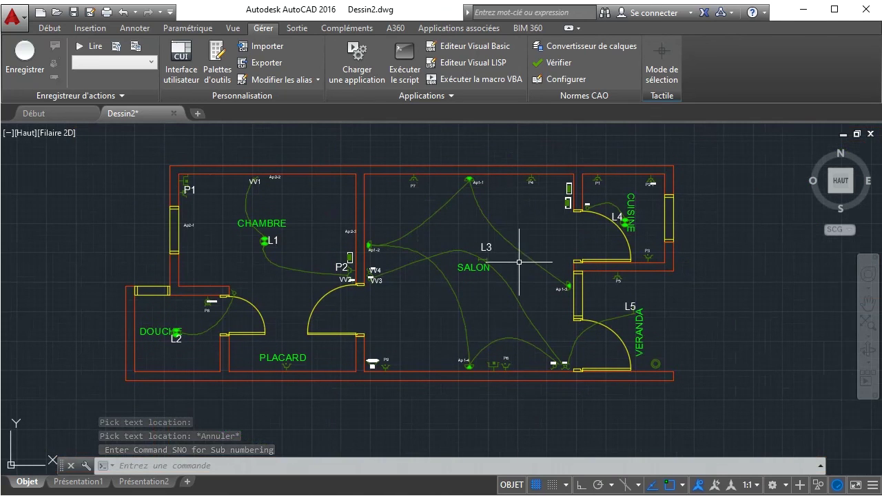